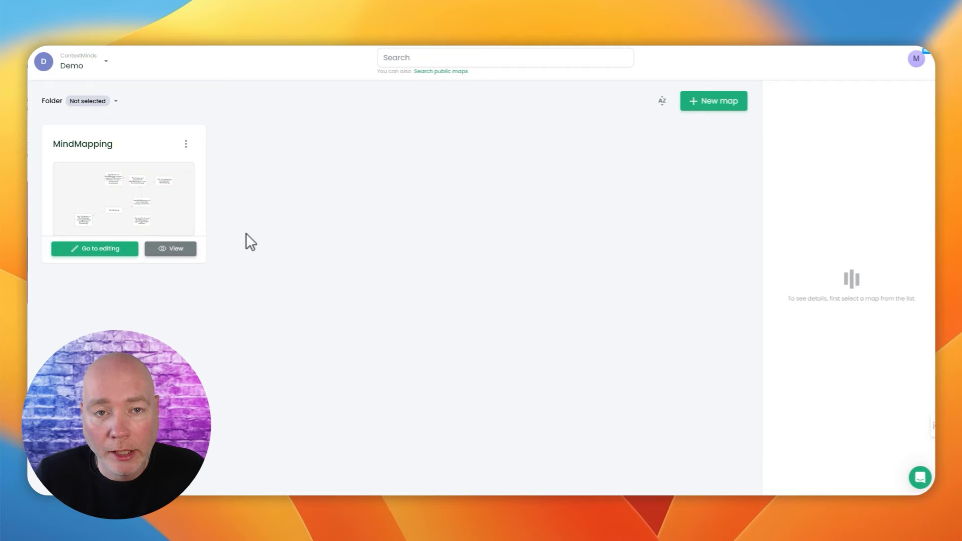
- Open and close the workspace list and Folders drawer, then bring up the New map form
{"action": "left_click", "coordinate": [104, 70]}
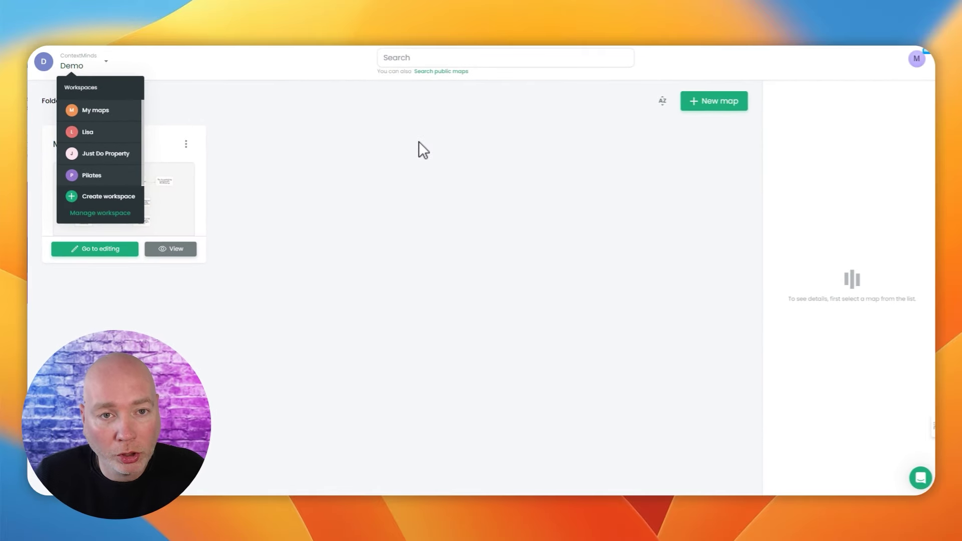
{"action": "left_click", "coordinate": [419, 141]}
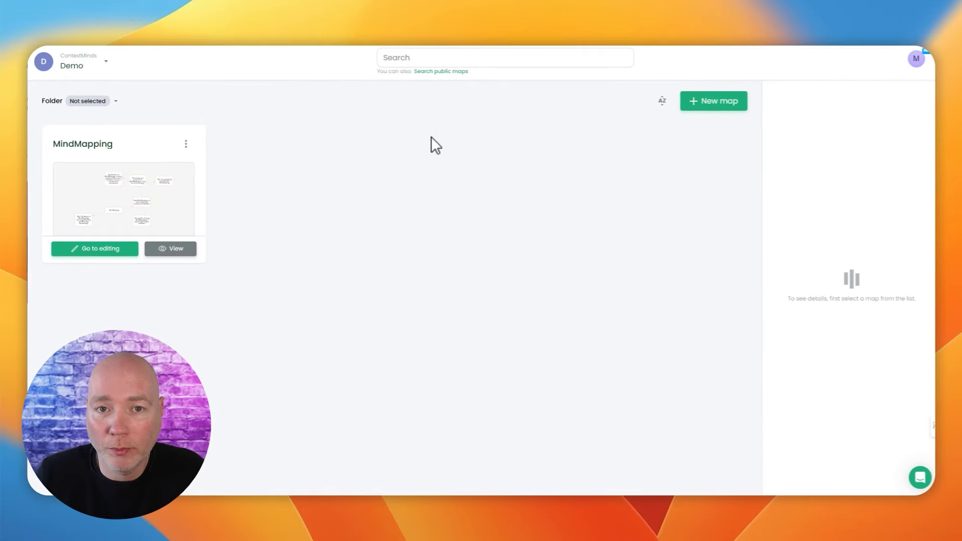
{"action": "left_click", "coordinate": [111, 105]}
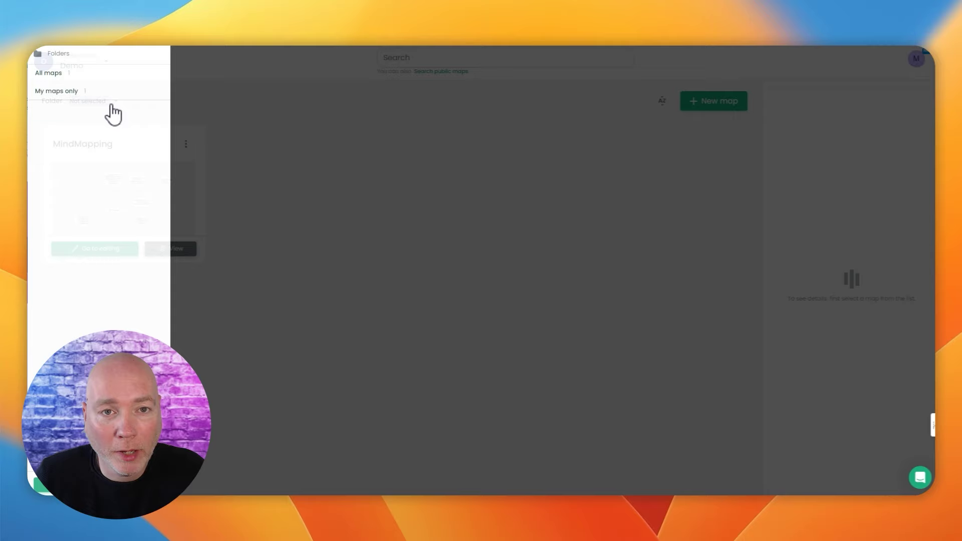
{"action": "left_click", "coordinate": [283, 103]}
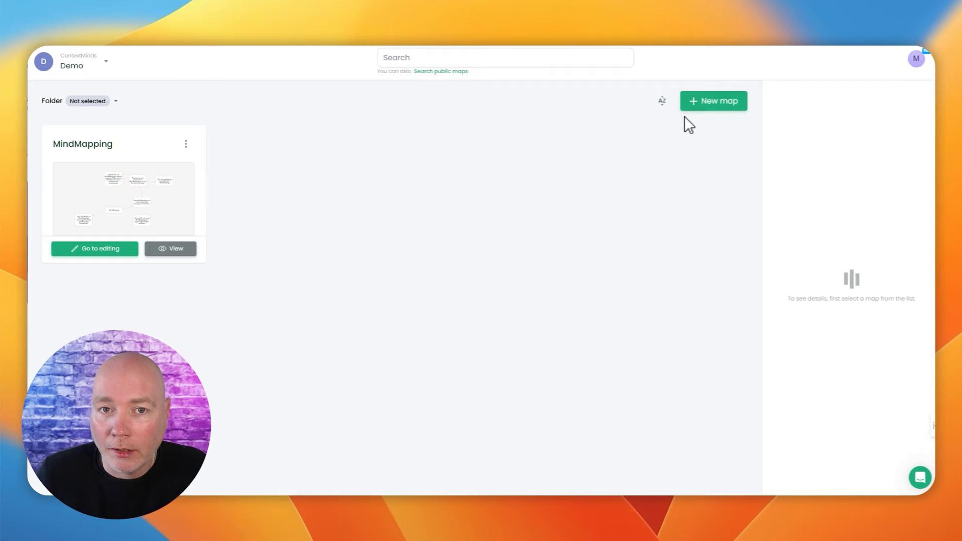
{"action": "left_click", "coordinate": [722, 117]}
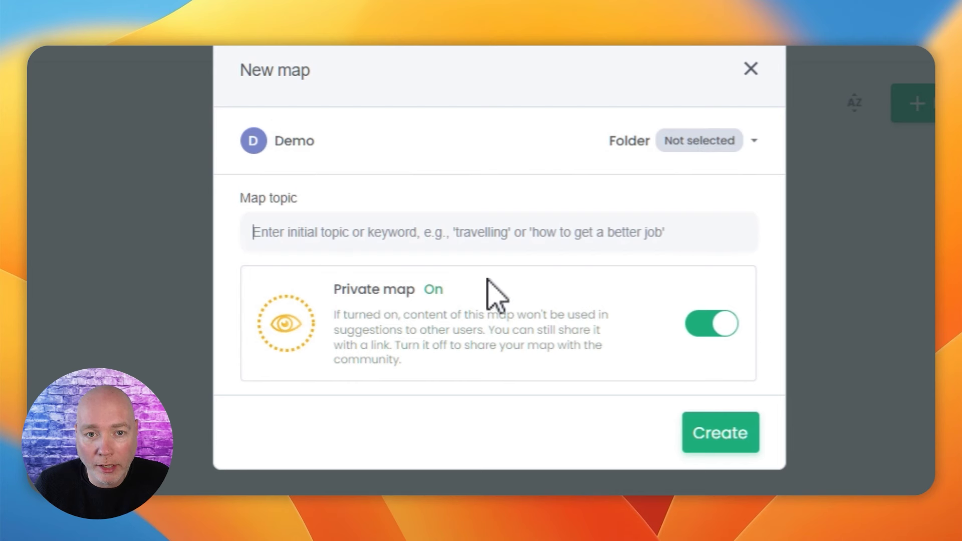
- Cancel the new map and search the public maps for 'seo'
{"action": "left_click", "coordinate": [750, 70]}
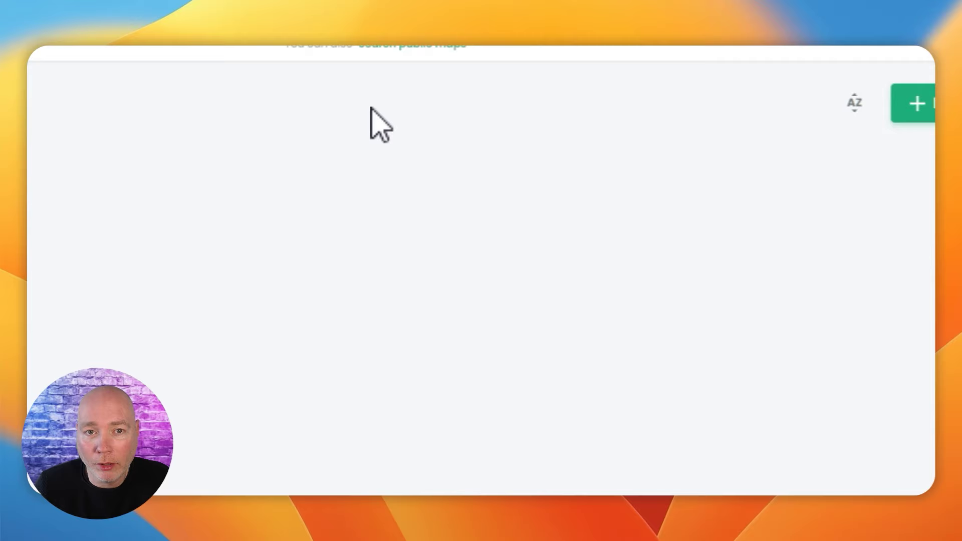
{"action": "left_click", "coordinate": [440, 77]}
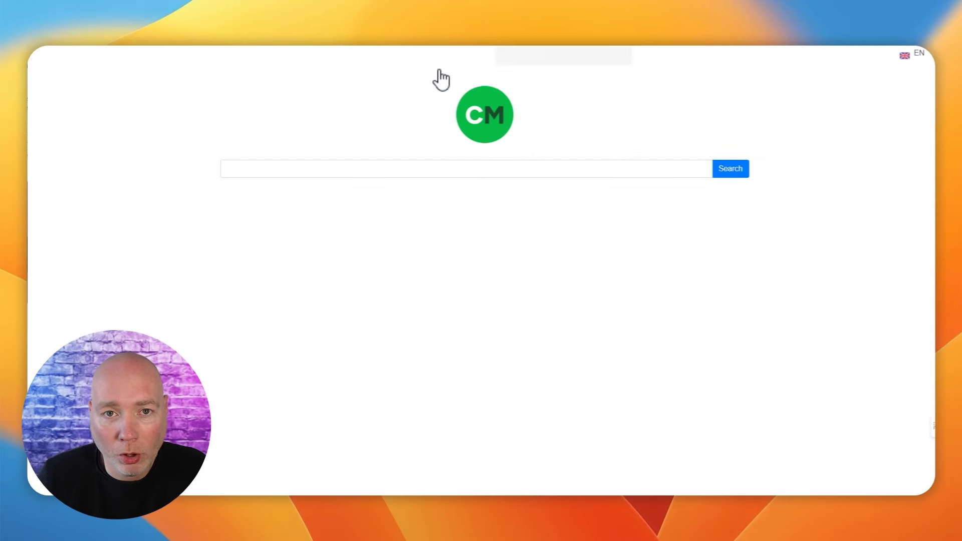
{"action": "left_click", "coordinate": [369, 167]}
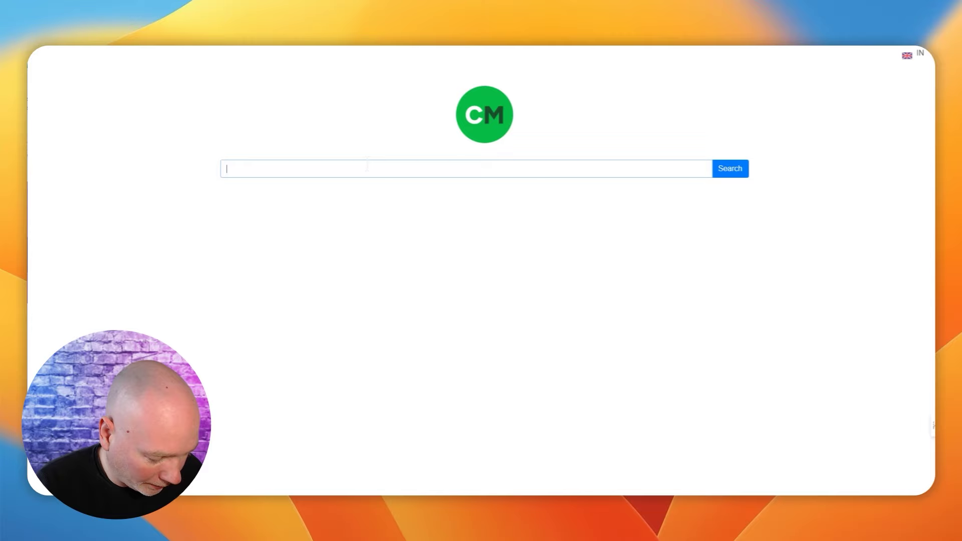
{"action": "type", "text": "seo"}
{"action": "key", "text": "Return"}
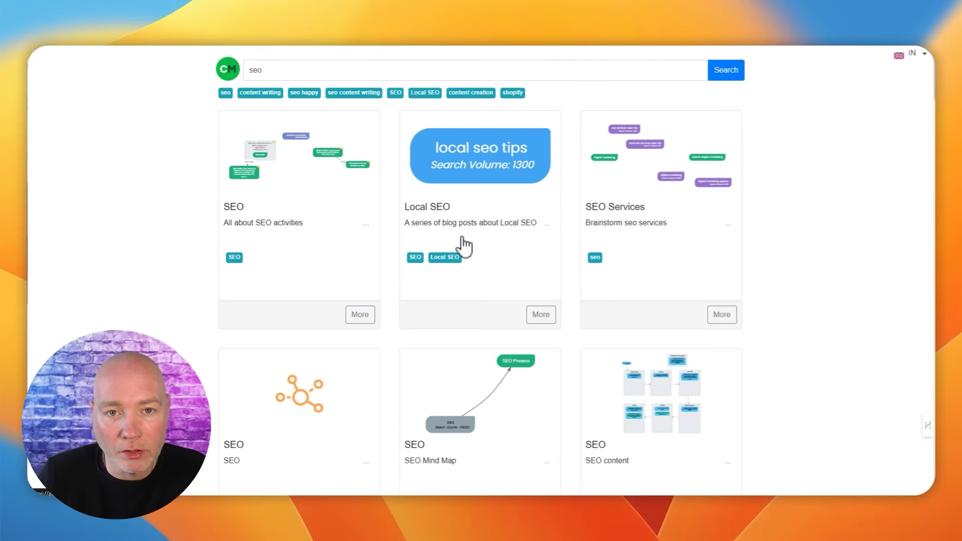
{"action": "scroll", "coordinate": [602, 242], "scroll_direction": "down", "scroll_amount": 1}
{"action": "scroll", "coordinate": [606, 239], "scroll_direction": "down", "scroll_amount": 4}
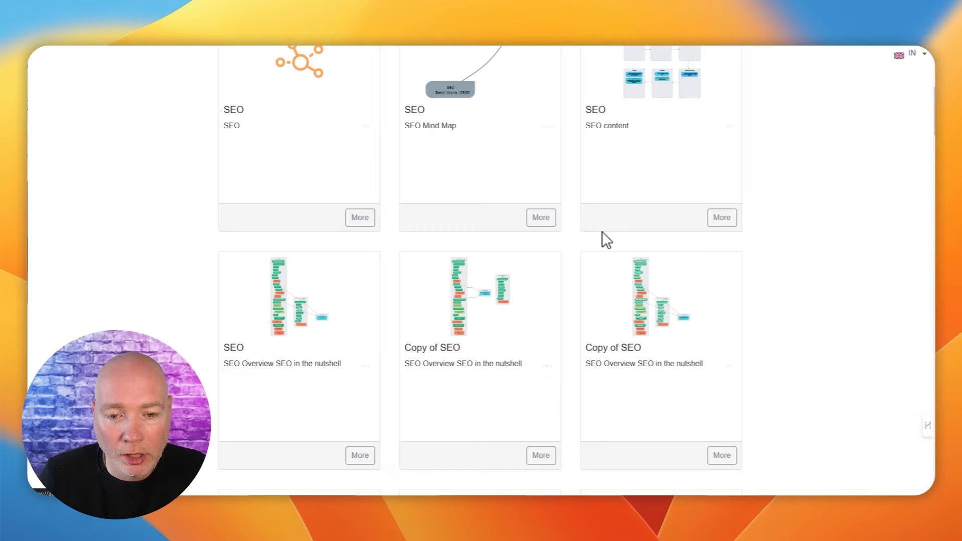
{"action": "scroll", "coordinate": [344, 193], "scroll_direction": "down", "scroll_amount": 1}
{"action": "scroll", "coordinate": [344, 192], "scroll_direction": "down", "scroll_amount": 3}
{"action": "scroll", "coordinate": [344, 193], "scroll_direction": "down", "scroll_amount": 2}
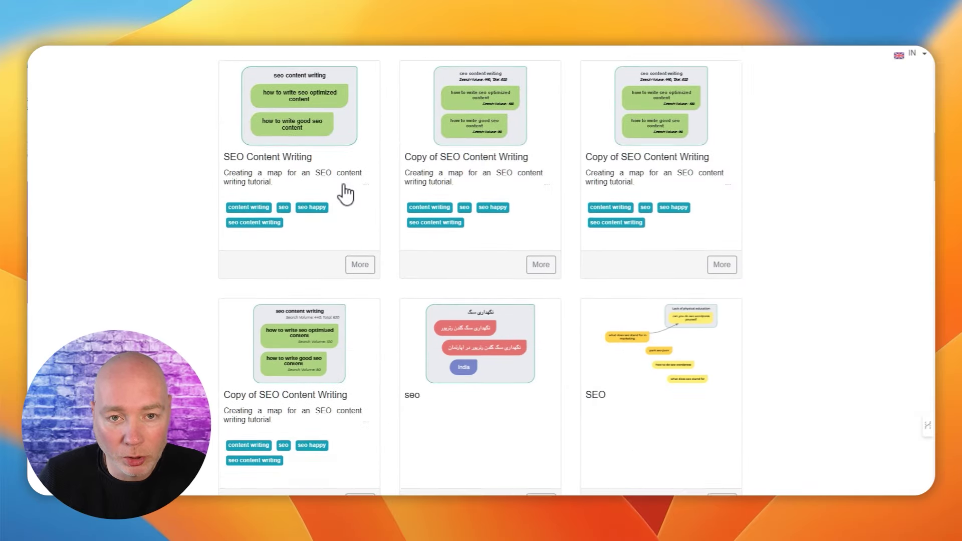
{"action": "scroll", "coordinate": [343, 194], "scroll_direction": "down", "scroll_amount": 2}
{"action": "scroll", "coordinate": [344, 194], "scroll_direction": "down", "scroll_amount": 2}
{"action": "scroll", "coordinate": [344, 193], "scroll_direction": "down", "scroll_amount": 1}
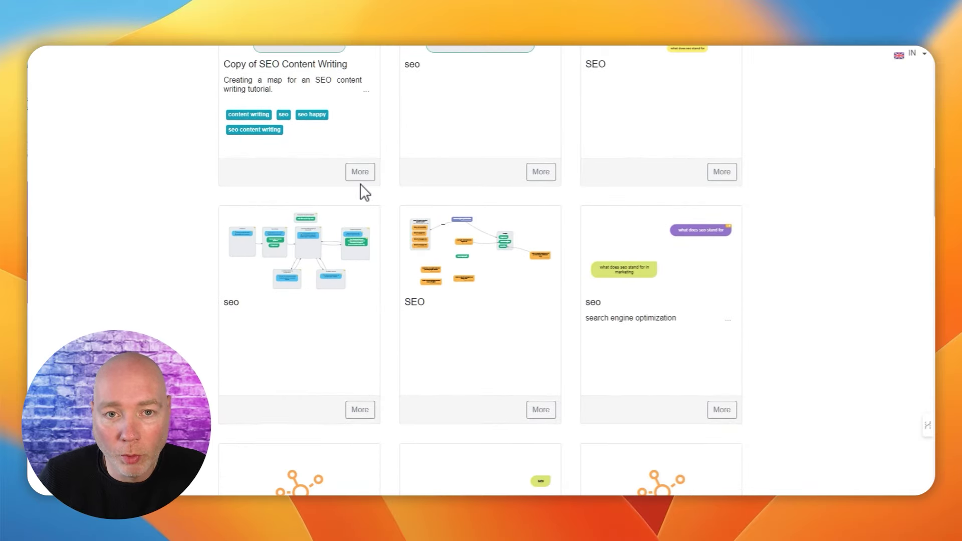
{"action": "scroll", "coordinate": [360, 193], "scroll_direction": "down", "scroll_amount": 3}
{"action": "scroll", "coordinate": [361, 193], "scroll_direction": "down", "scroll_amount": 2}
{"action": "scroll", "coordinate": [389, 202], "scroll_direction": "down", "scroll_amount": 5}
{"action": "scroll", "coordinate": [456, 192], "scroll_direction": "down", "scroll_amount": 4}
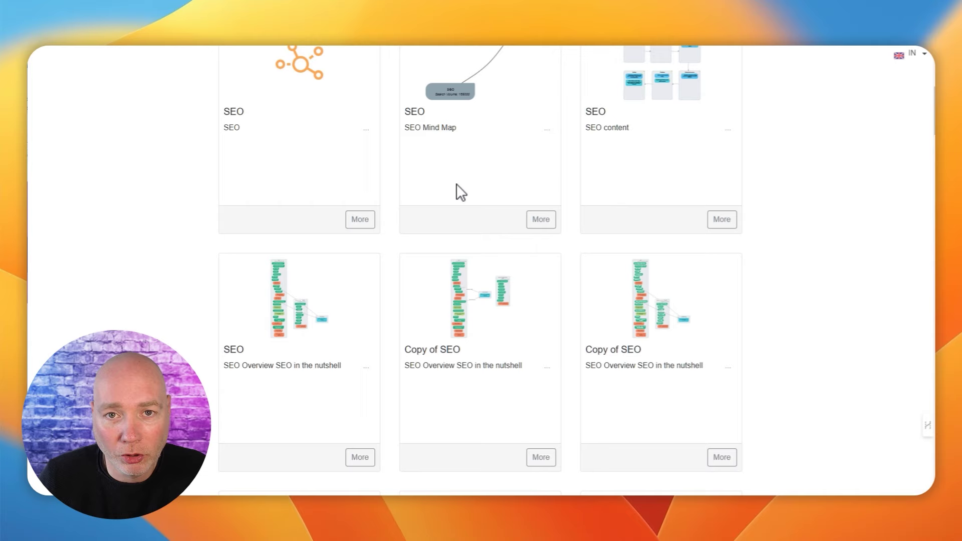
{"action": "scroll", "coordinate": [456, 193], "scroll_direction": "up", "scroll_amount": 5}
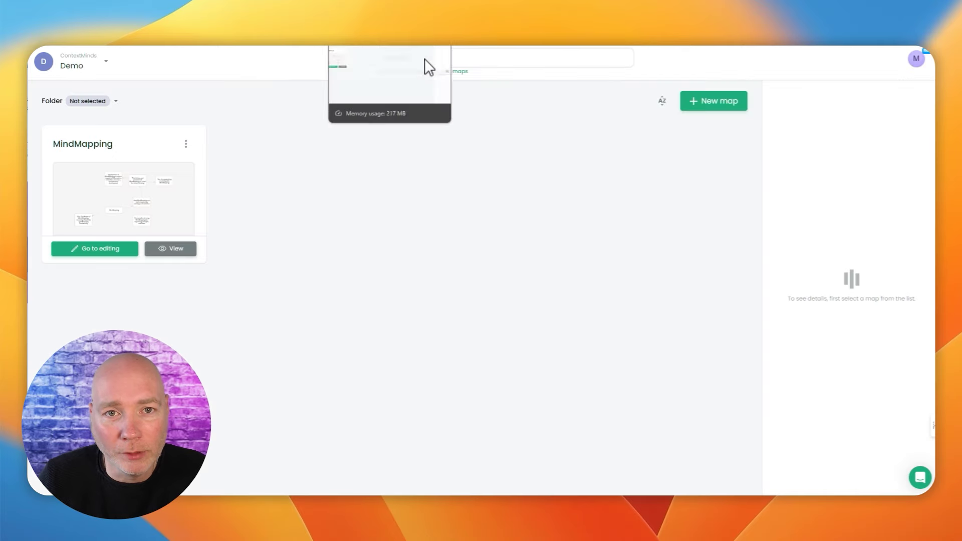
- Start a new private map with the topic 'ai chatbots'
{"action": "left_click", "coordinate": [690, 102]}
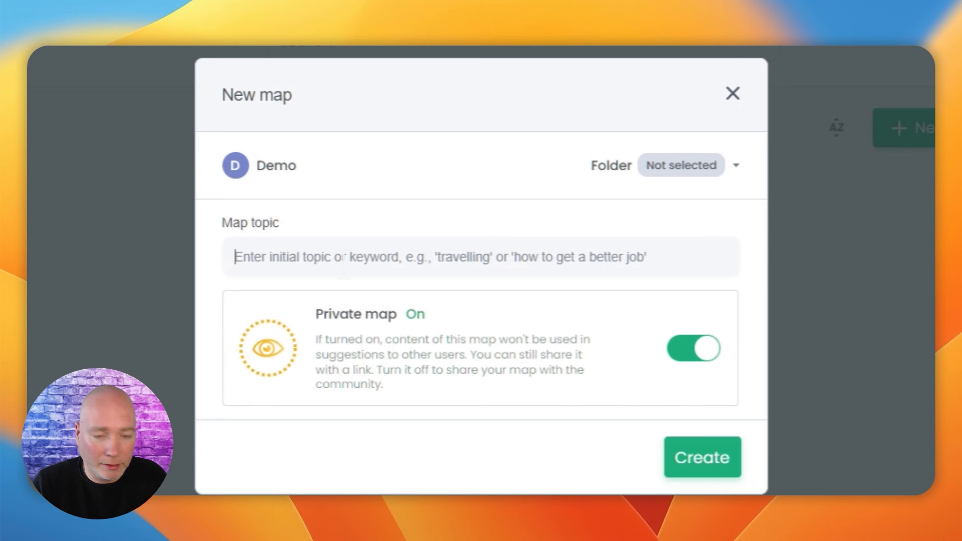
{"action": "type", "text": "ch"}
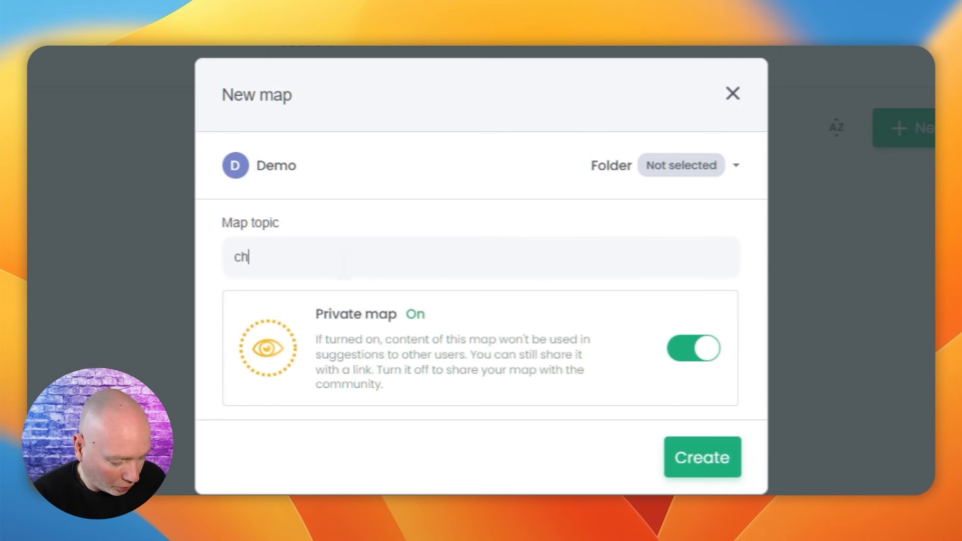
{"action": "type", "text": "atbots"}
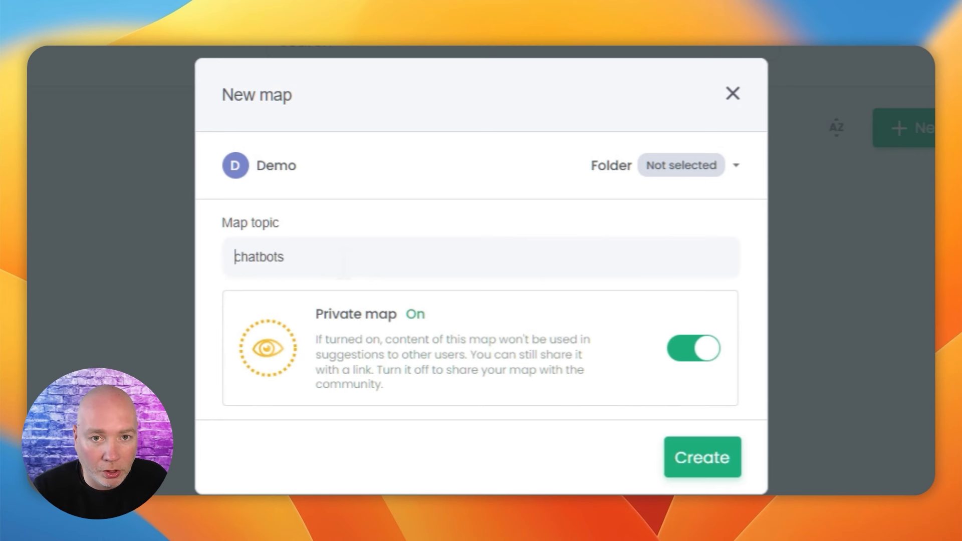
{"action": "key", "text": "Home"}
{"action": "type", "text": "ai"}
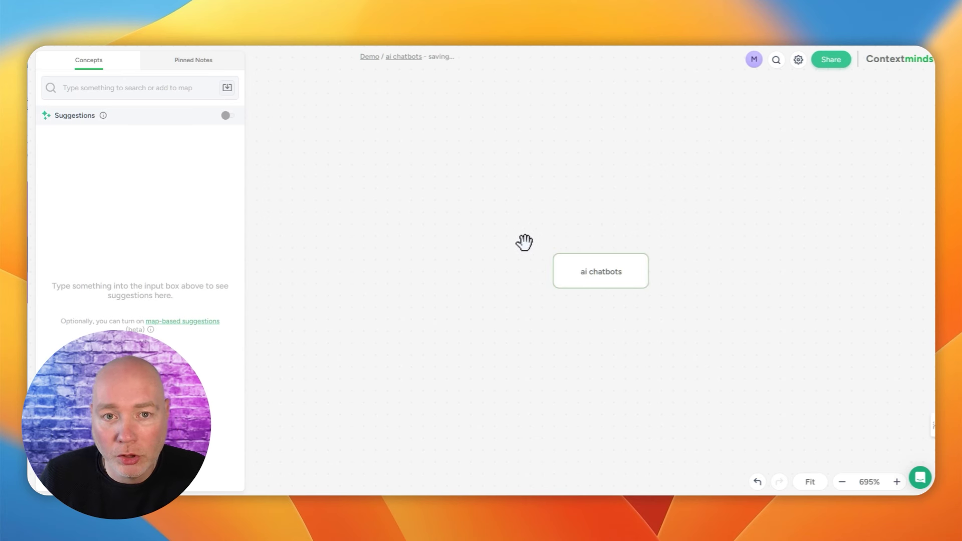
{"action": "mouse_move", "coordinate": [601, 272]}
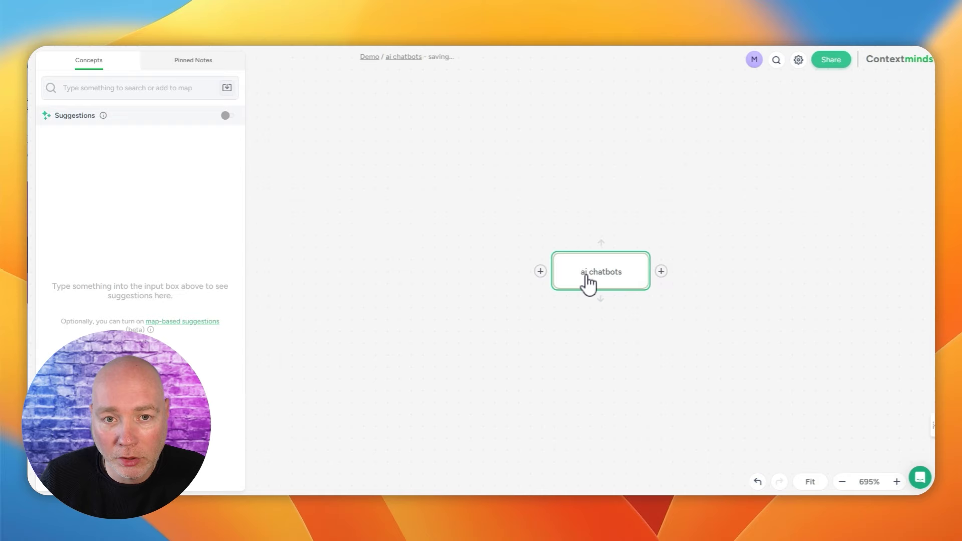
- Select the ai chatbots central node and show its keyword suggestions
{"action": "left_click", "coordinate": [581, 276]}
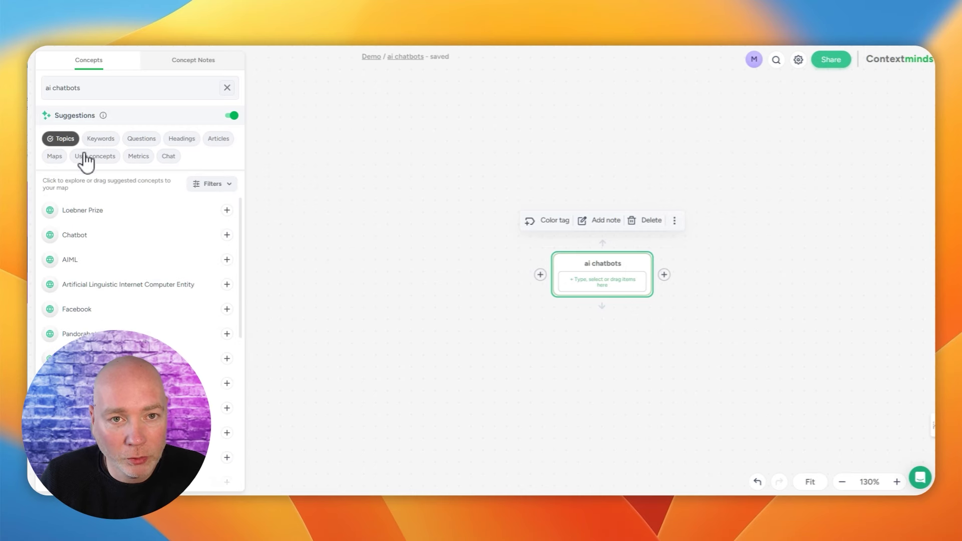
{"action": "left_click", "coordinate": [103, 139]}
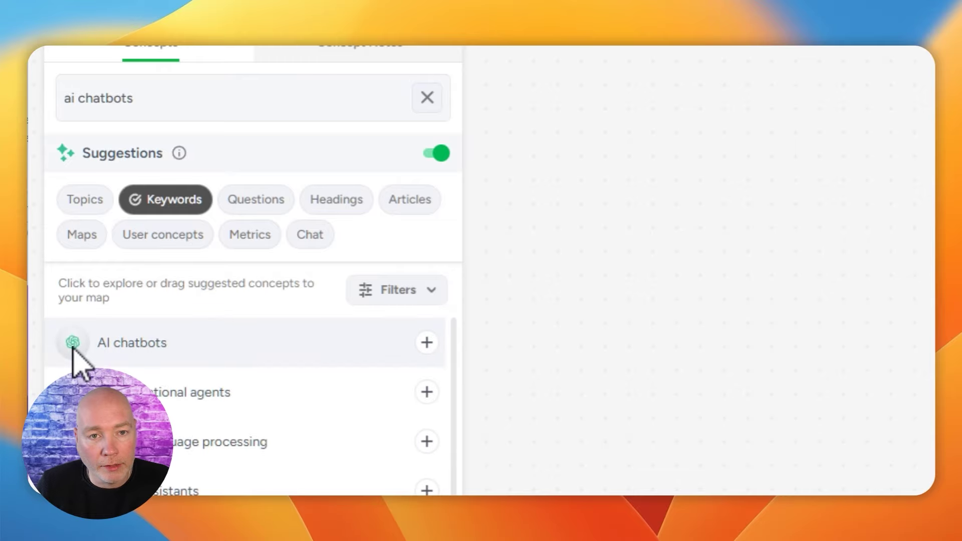
- View the AI chatbots keyword details, then leave them for the keywords list
{"action": "left_click", "coordinate": [87, 218]}
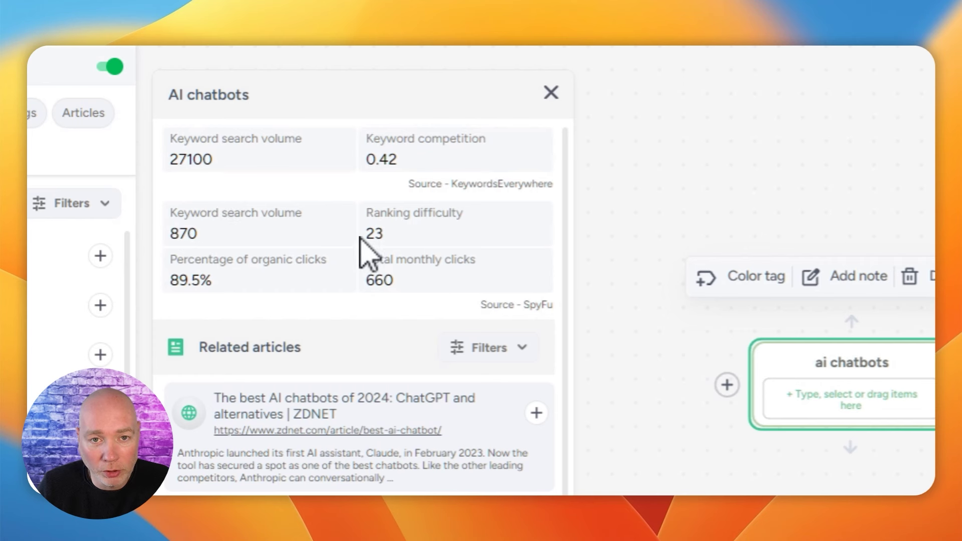
{"action": "scroll", "coordinate": [239, 403], "scroll_direction": "down", "scroll_amount": 3}
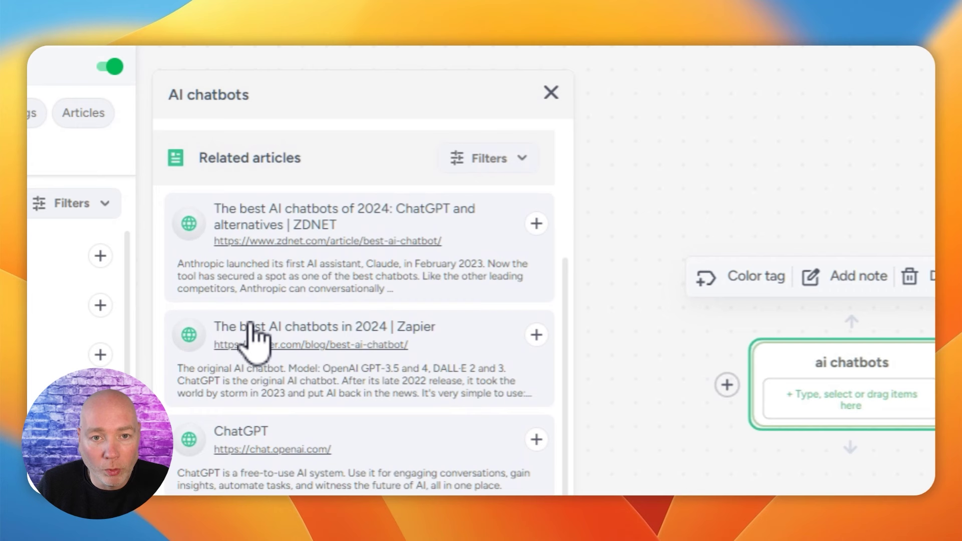
{"action": "scroll", "coordinate": [321, 343], "scroll_direction": "down", "scroll_amount": 1}
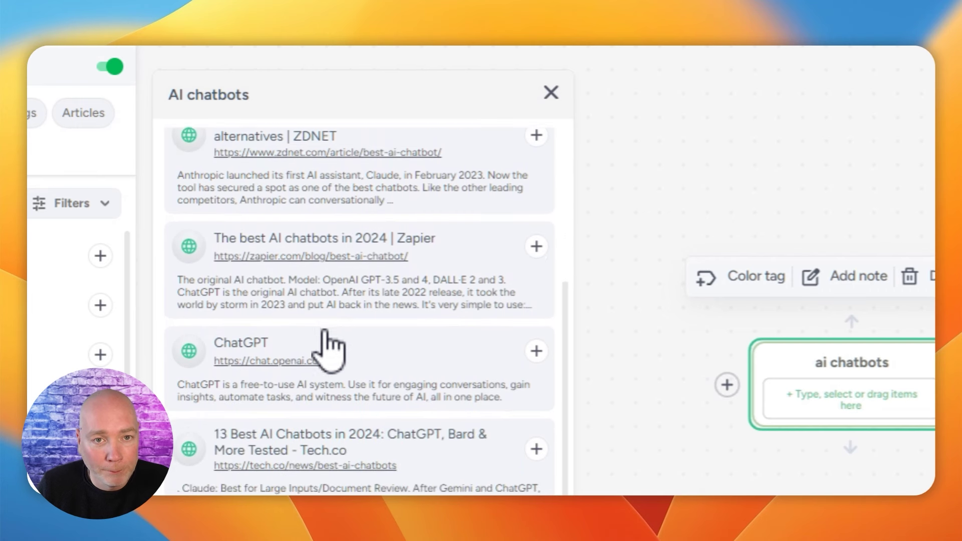
{"action": "scroll", "coordinate": [321, 344], "scroll_direction": "up", "scroll_amount": 4}
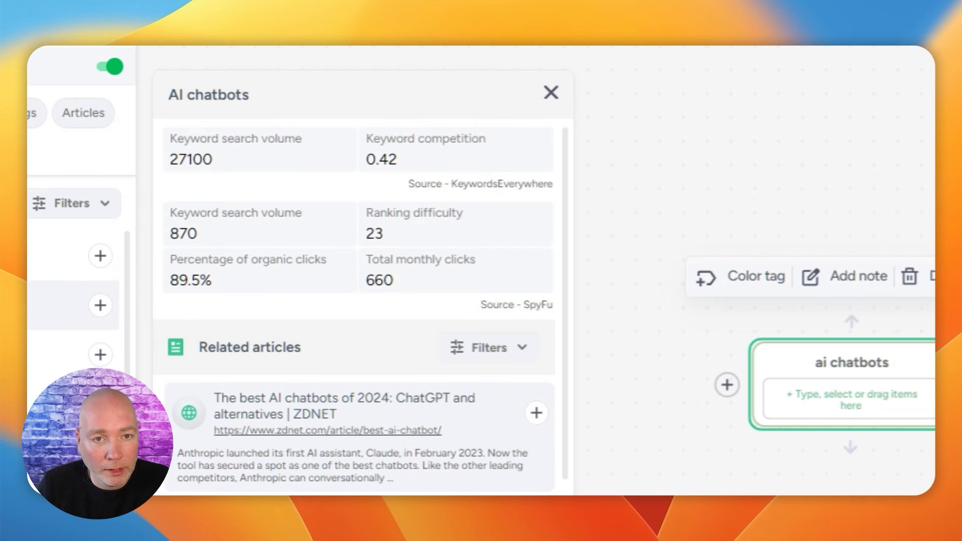
{"action": "left_click", "coordinate": [45, 305]}
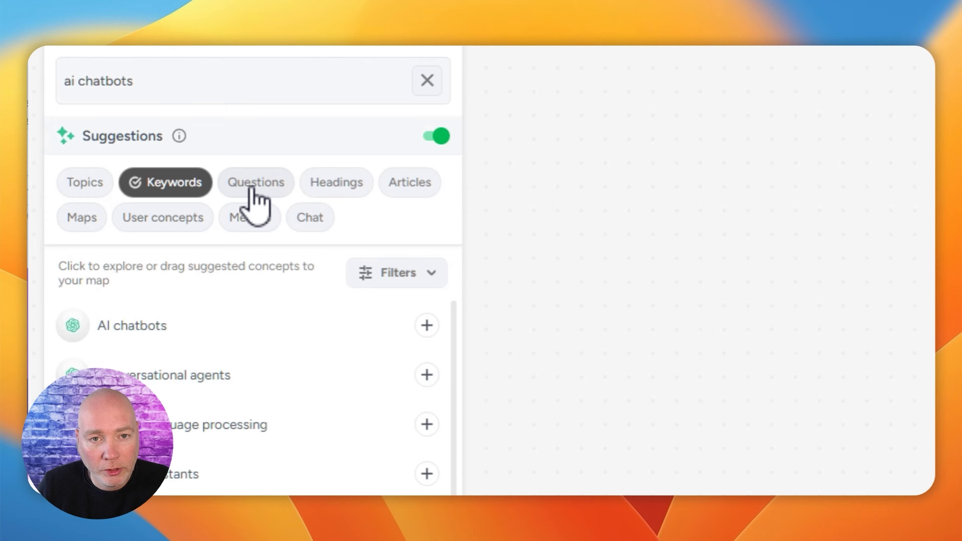
- View the Questions, Headings, Articles, Maps, User concepts and Metrics suggestions in turn
{"action": "left_click", "coordinate": [252, 185]}
{"action": "left_click", "coordinate": [351, 187]}
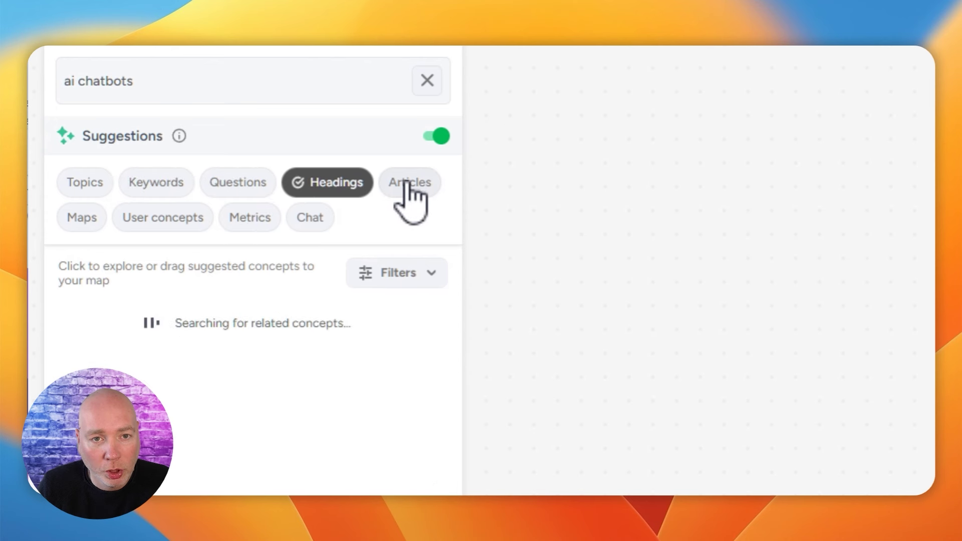
{"action": "left_click", "coordinate": [422, 185]}
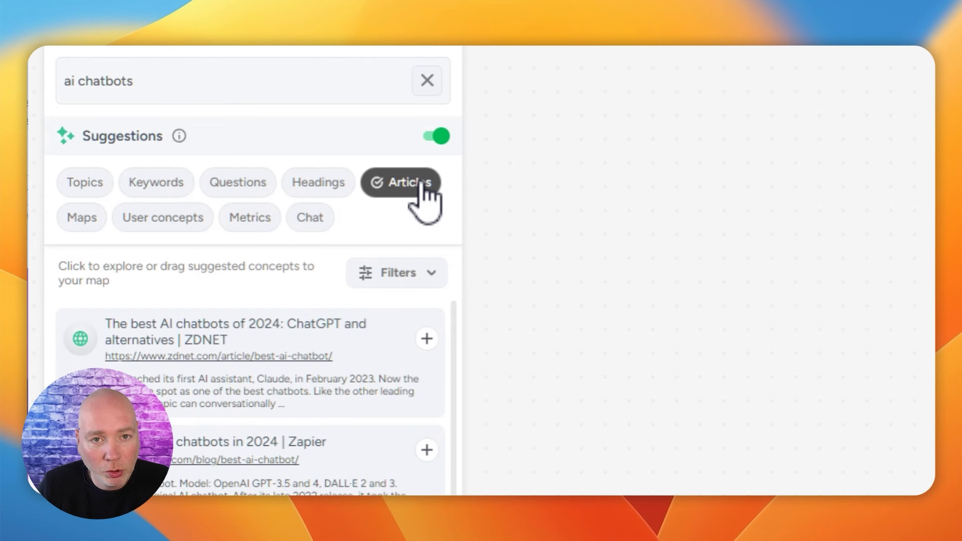
{"action": "left_click", "coordinate": [78, 219]}
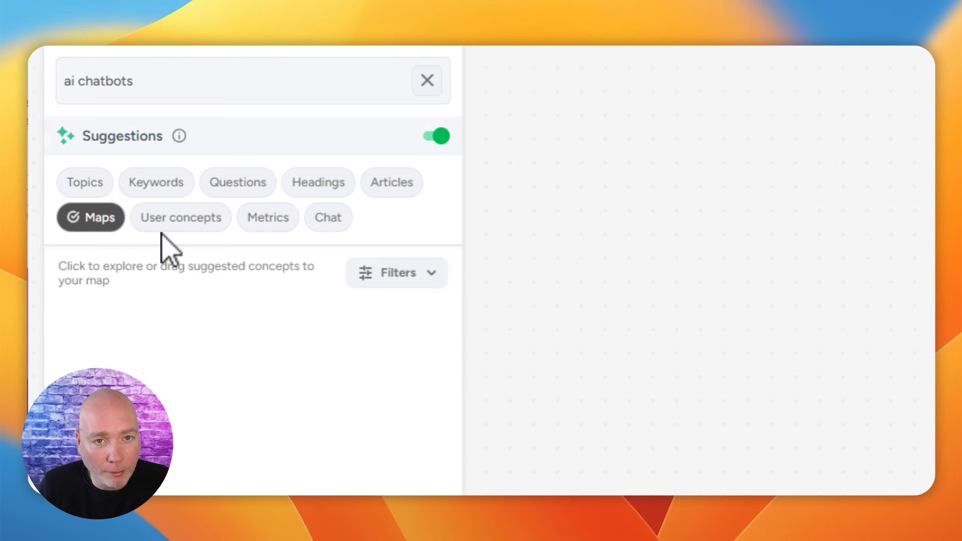
{"action": "left_click", "coordinate": [177, 217]}
{"action": "left_click", "coordinate": [263, 220]}
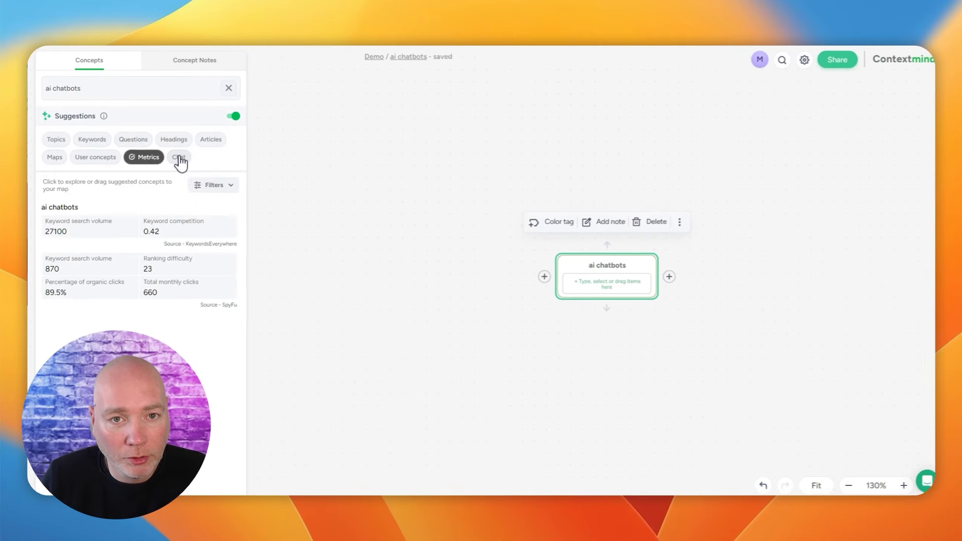
- Generate an AI chatbots article and place its title node below ai chatbots
{"action": "left_click", "coordinate": [172, 156]}
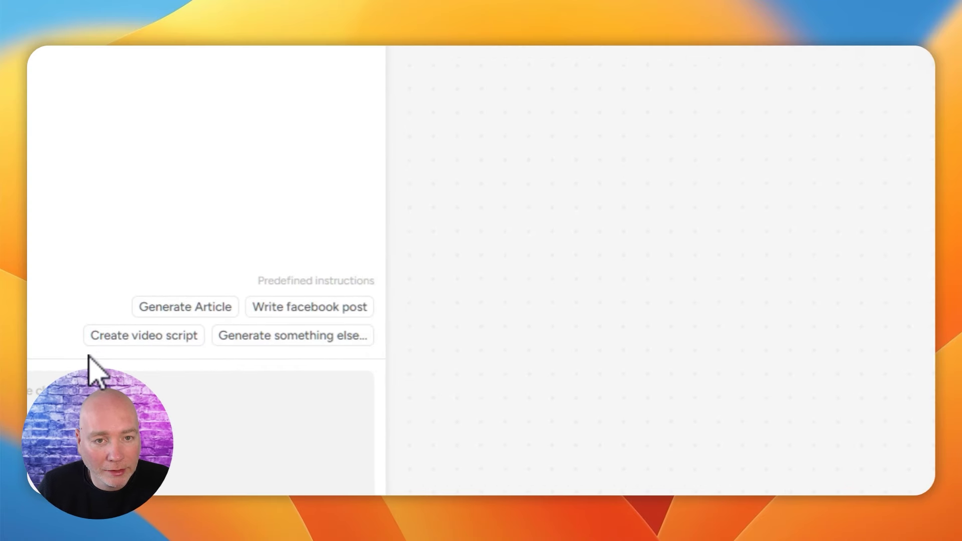
{"action": "left_click", "coordinate": [201, 303]}
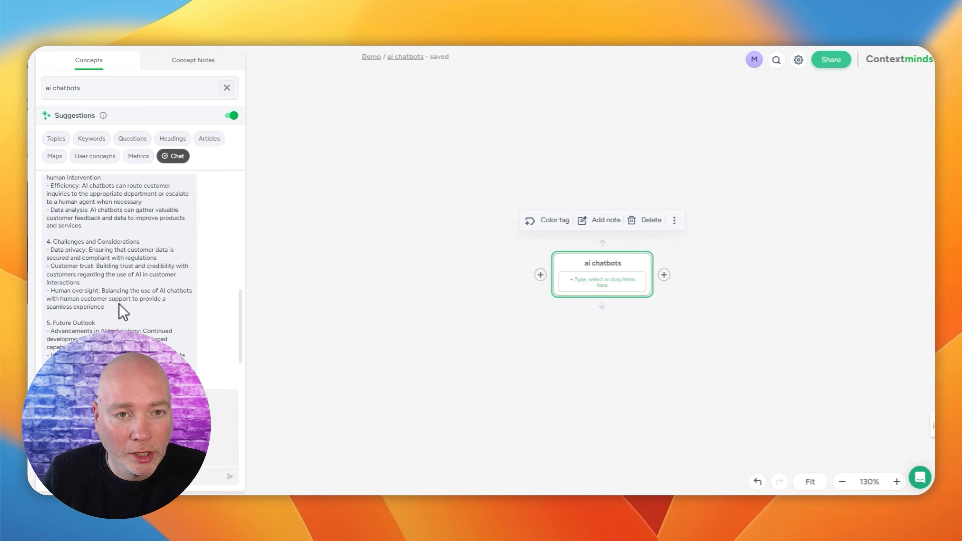
{"action": "scroll", "coordinate": [119, 302], "scroll_direction": "up", "scroll_amount": 10}
{"action": "scroll", "coordinate": [119, 302], "scroll_direction": "down", "scroll_amount": 10}
{"action": "scroll", "coordinate": [119, 303], "scroll_direction": "down", "scroll_amount": 1}
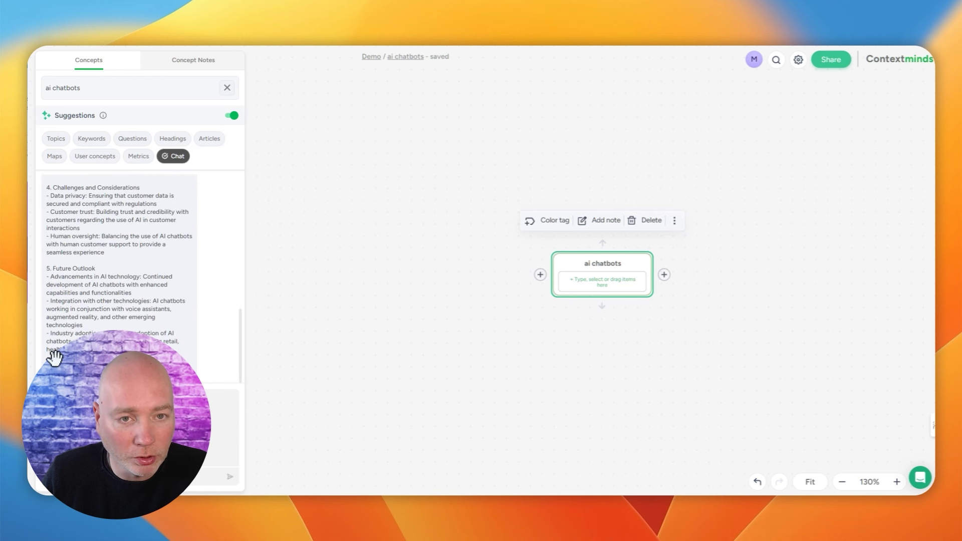
{"action": "left_click", "coordinate": [69, 383]}
{"action": "left_click_drag", "start_coordinate": [339, 112], "coordinate": [472, 359]}
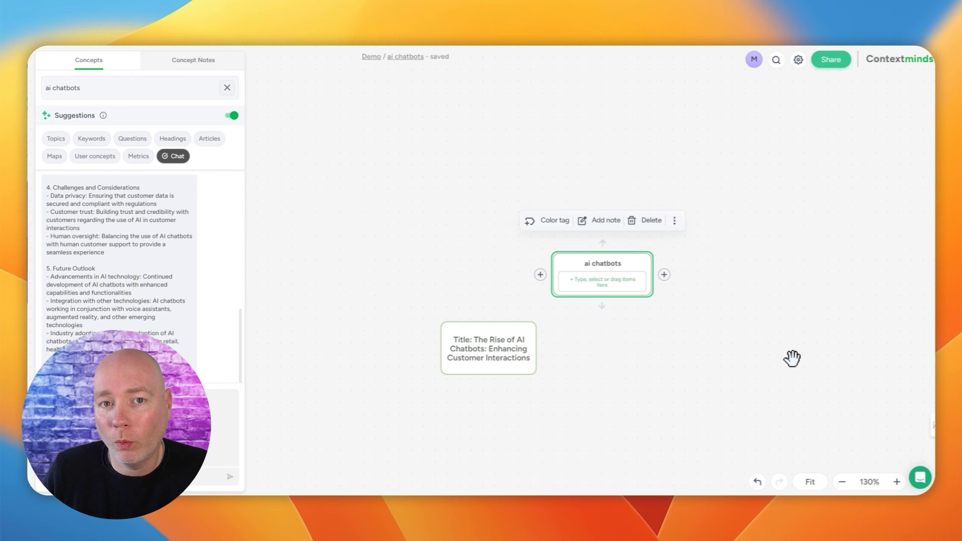
- Add three questions: how to make your own, make an, and create a ai chatbot
{"action": "left_click", "coordinate": [61, 140]}
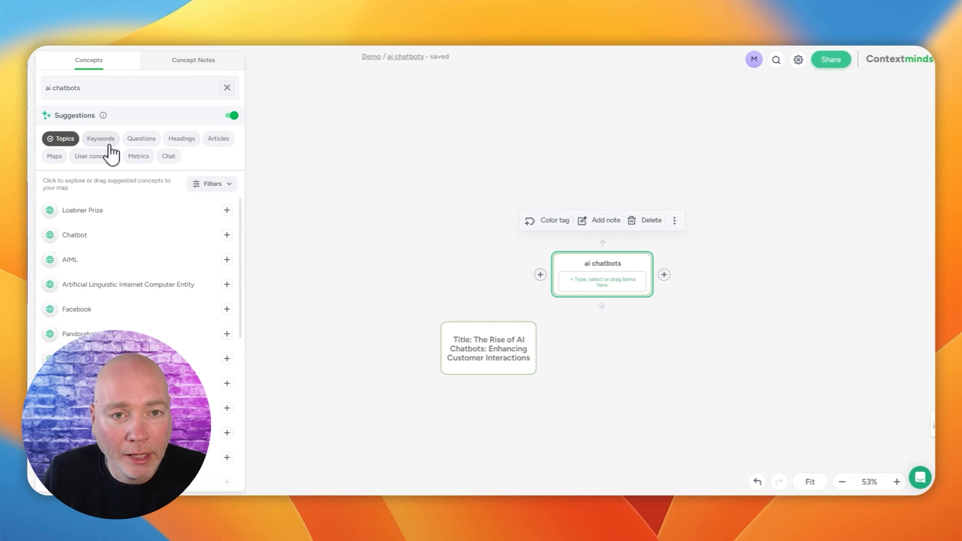
{"action": "left_click", "coordinate": [143, 140]}
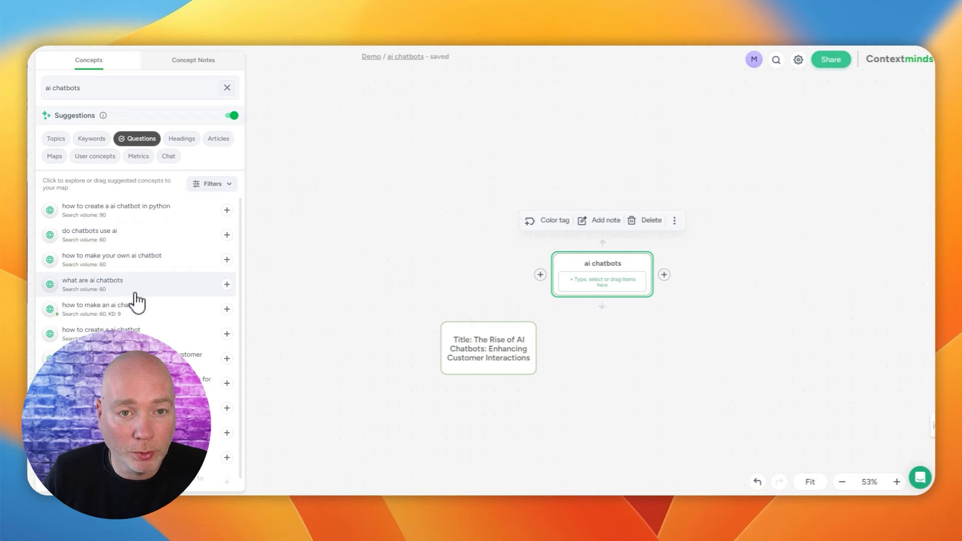
{"action": "mouse_move", "coordinate": [270, 264]}
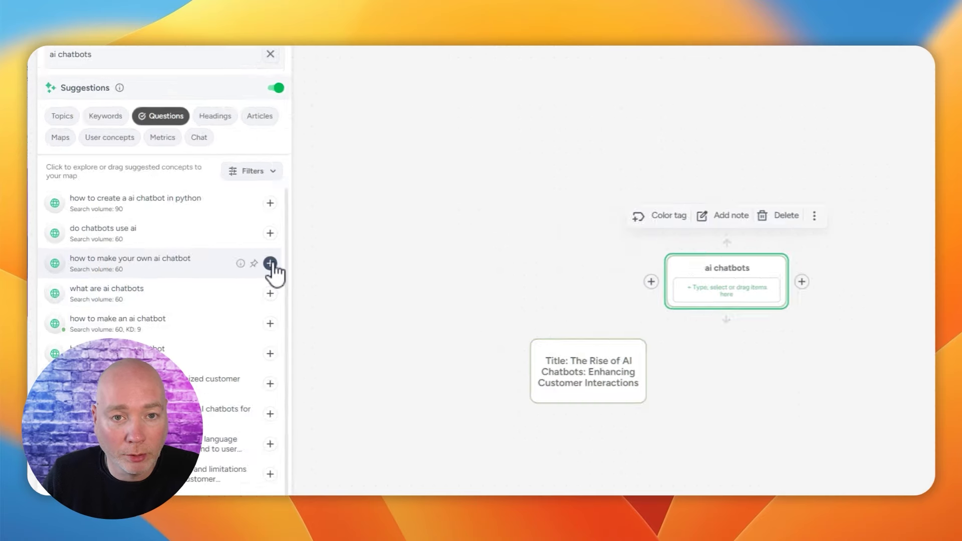
{"action": "left_click", "coordinate": [271, 267]}
{"action": "left_click", "coordinate": [426, 324]}
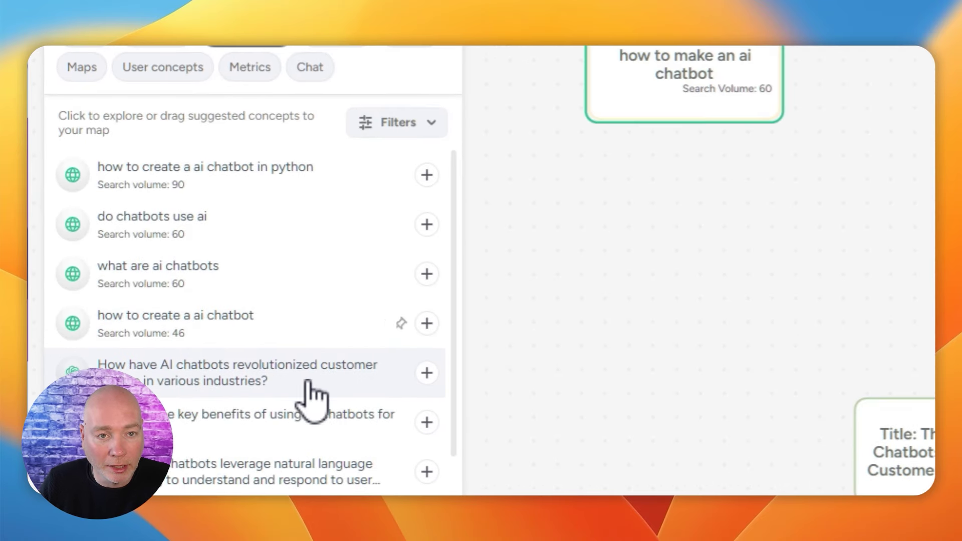
{"action": "left_click", "coordinate": [427, 325]}
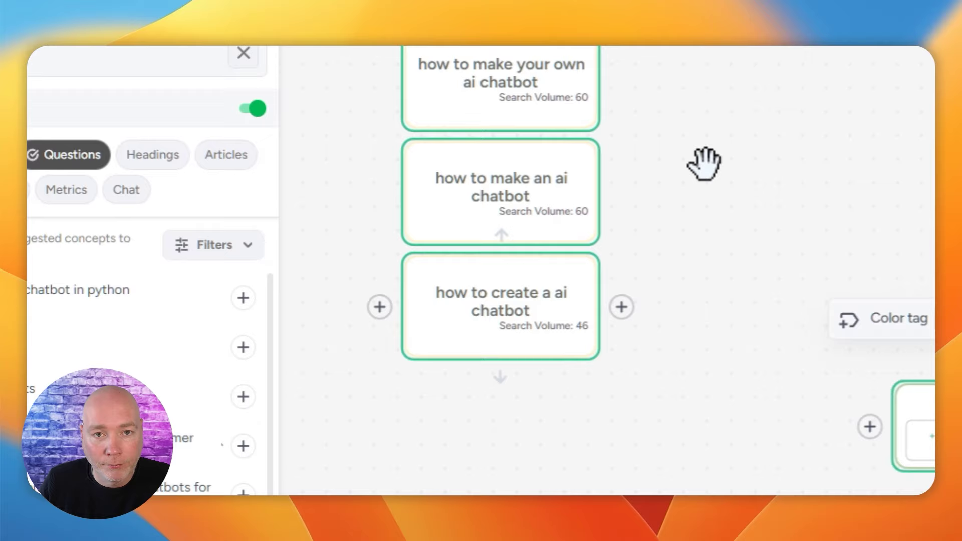
{"action": "left_click_drag", "start_coordinate": [471, 224], "coordinate": [689, 207]}
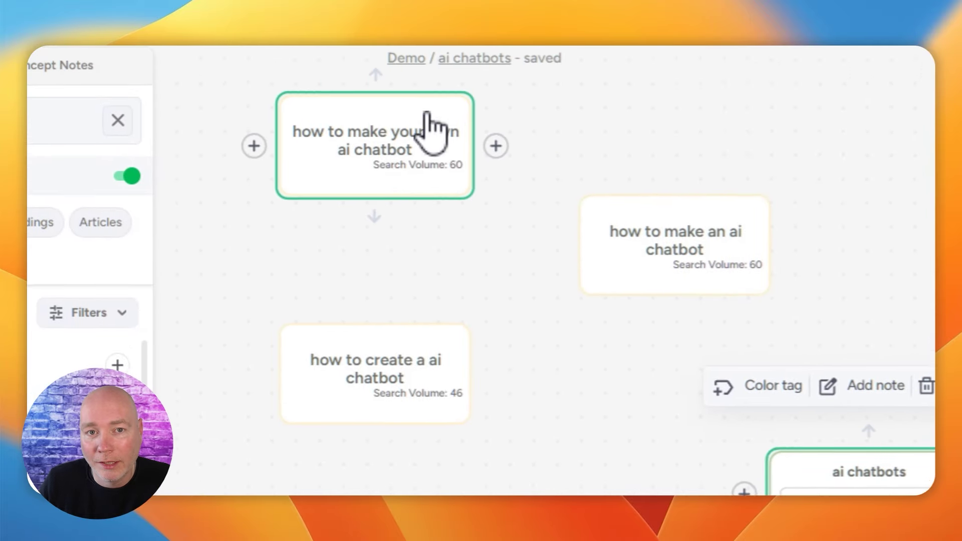
- Merge the two other question nodes into the top node and link ai chatbots to the group
{"action": "left_click_drag", "start_coordinate": [429, 129], "coordinate": [409, 208]}
{"action": "left_click", "coordinate": [654, 274]}
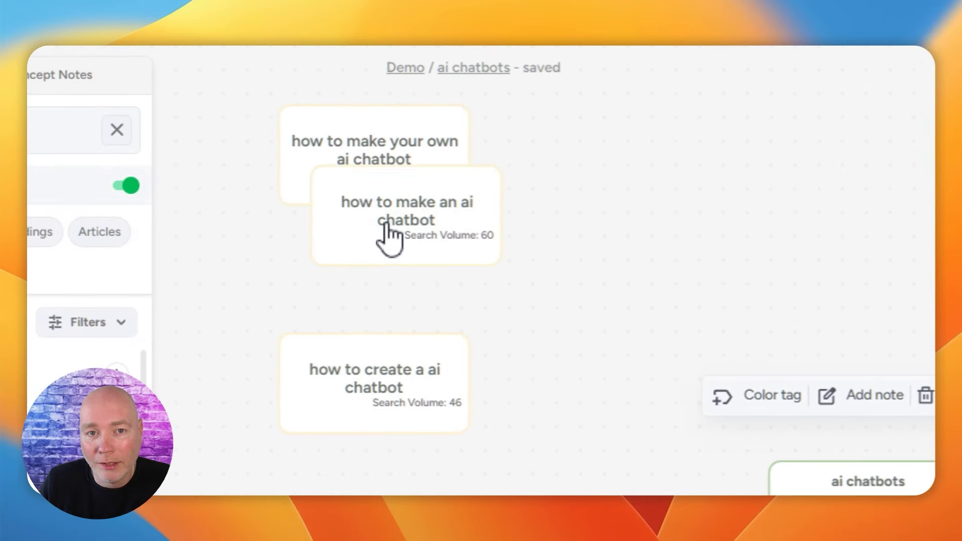
{"action": "left_click_drag", "start_coordinate": [654, 275], "coordinate": [389, 181]}
{"action": "left_click", "coordinate": [353, 391]}
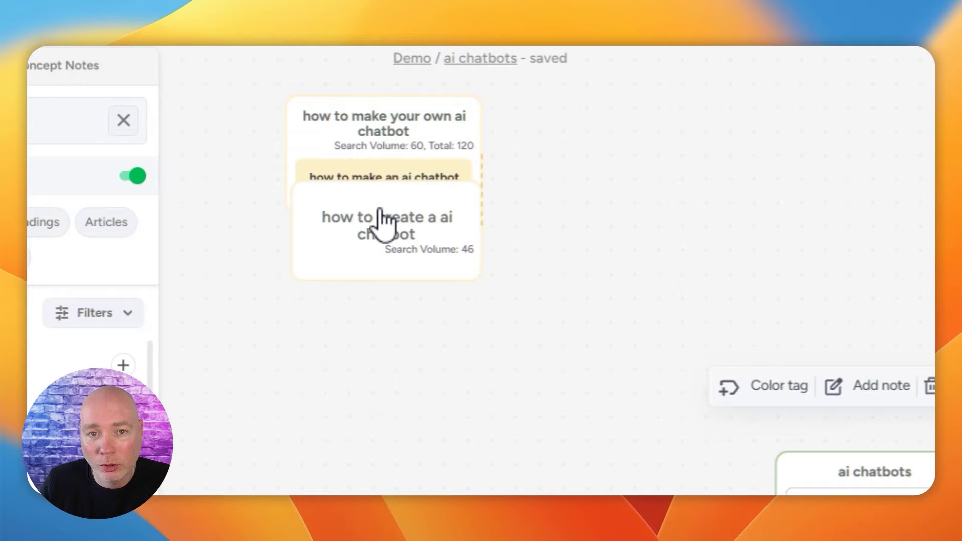
{"action": "mouse_move", "coordinate": [353, 391]}
{"action": "left_mouse_down"}
{"action": "mouse_move", "coordinate": [361, 140]}
{"action": "mouse_move", "coordinate": [417, 324]}
{"action": "left_mouse_up"}
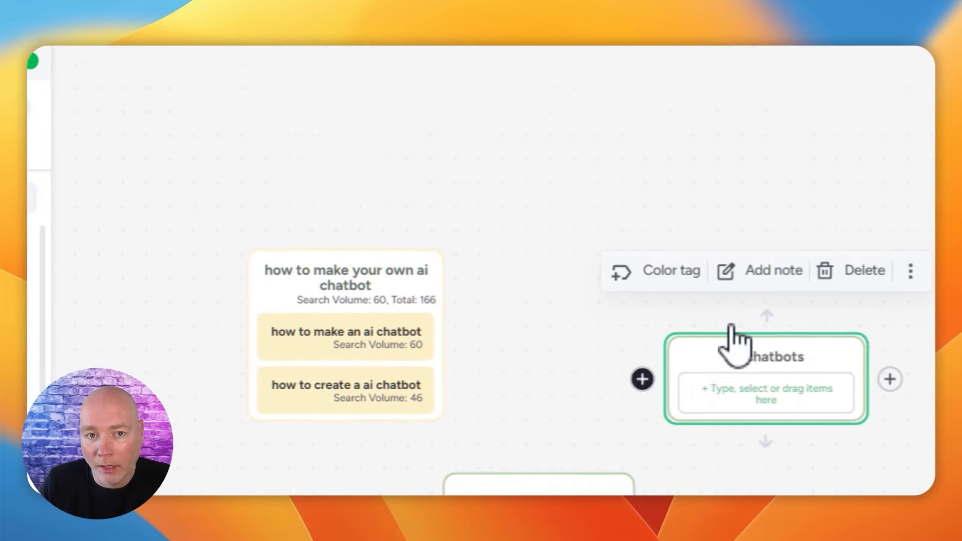
{"action": "left_click_drag", "start_coordinate": [713, 336], "coordinate": [391, 329]}
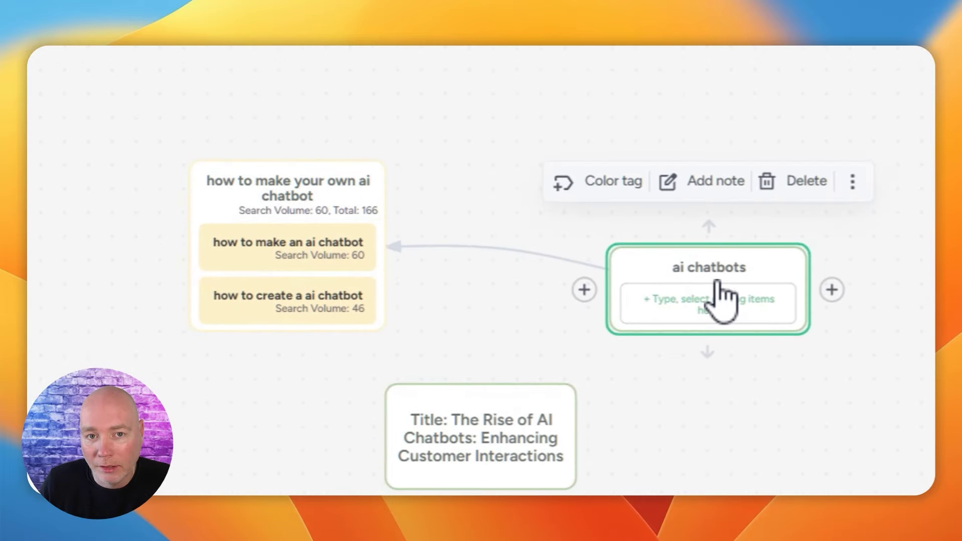
{"action": "left_click", "coordinate": [715, 300]}
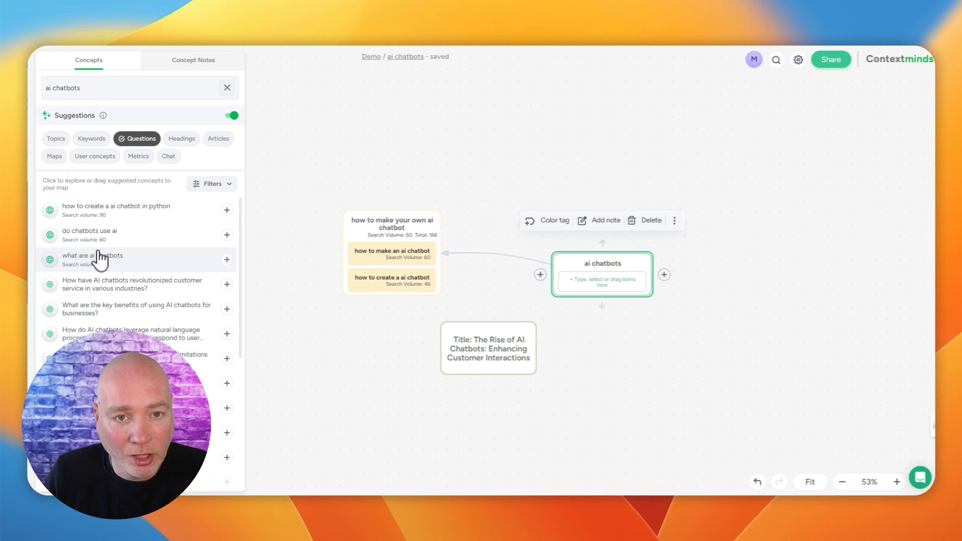
- Add the platform, essential-steps and herobot girlfriend questions, moving essential steps to the left
{"action": "left_click", "coordinate": [391, 223]}
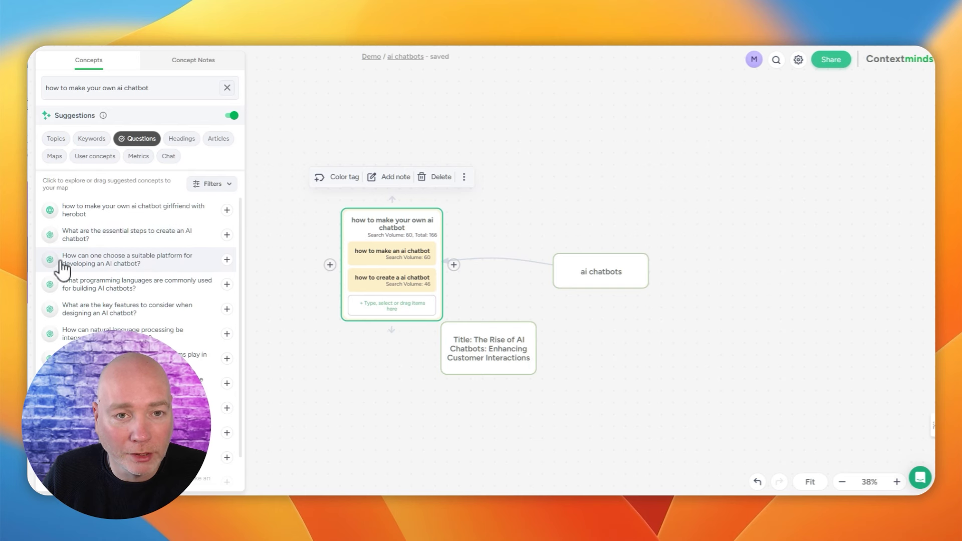
{"action": "left_click", "coordinate": [227, 259]}
{"action": "left_click", "coordinate": [227, 236]}
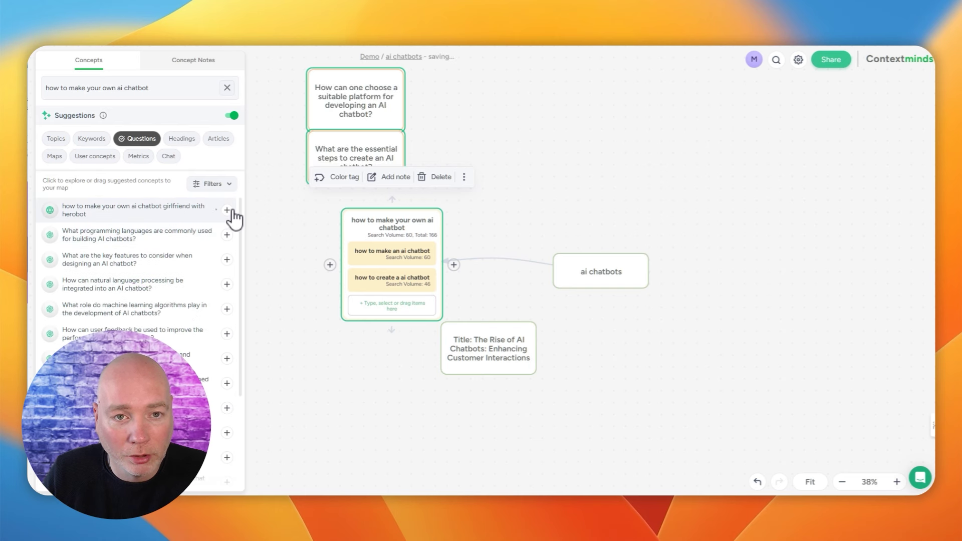
{"action": "left_click", "coordinate": [228, 210]}
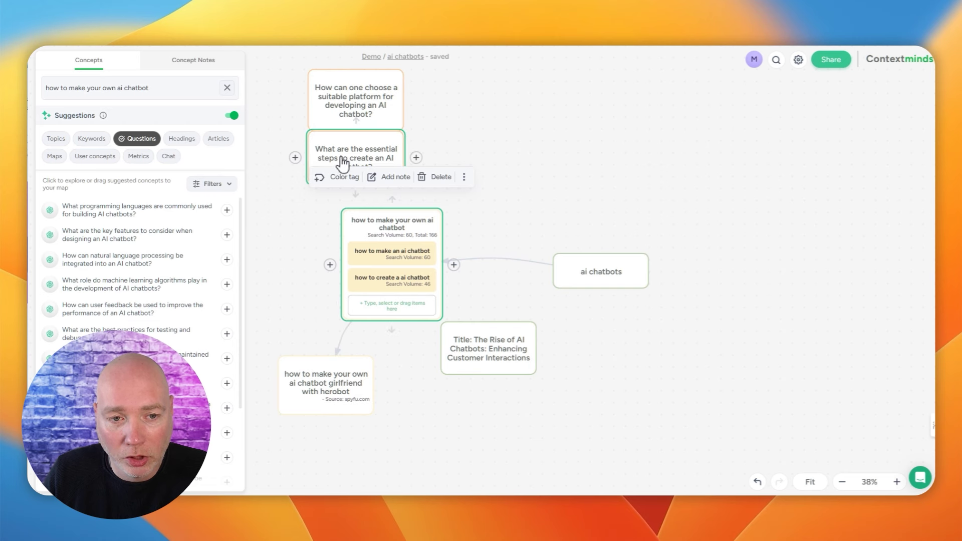
{"action": "left_click_drag", "start_coordinate": [305, 151], "coordinate": [316, 269]}
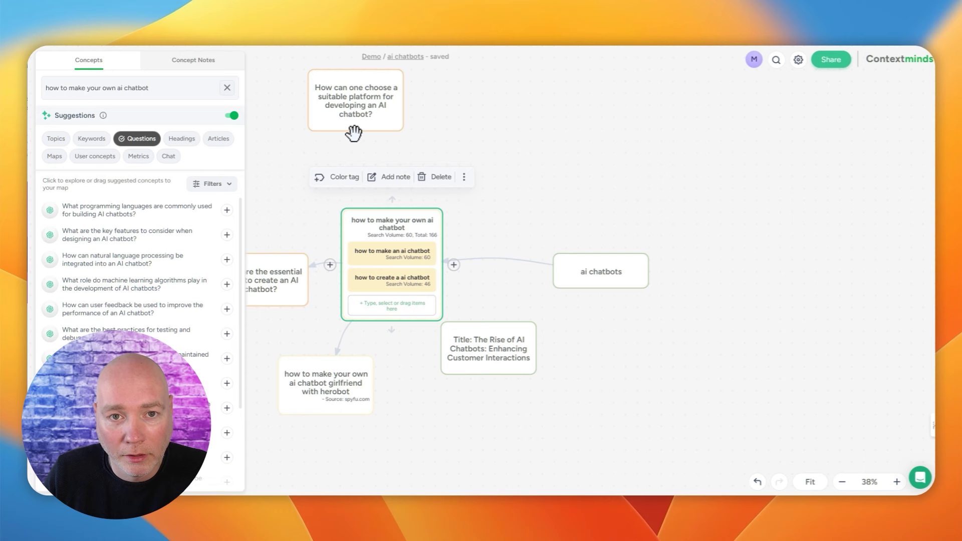
{"action": "left_click", "coordinate": [362, 254]}
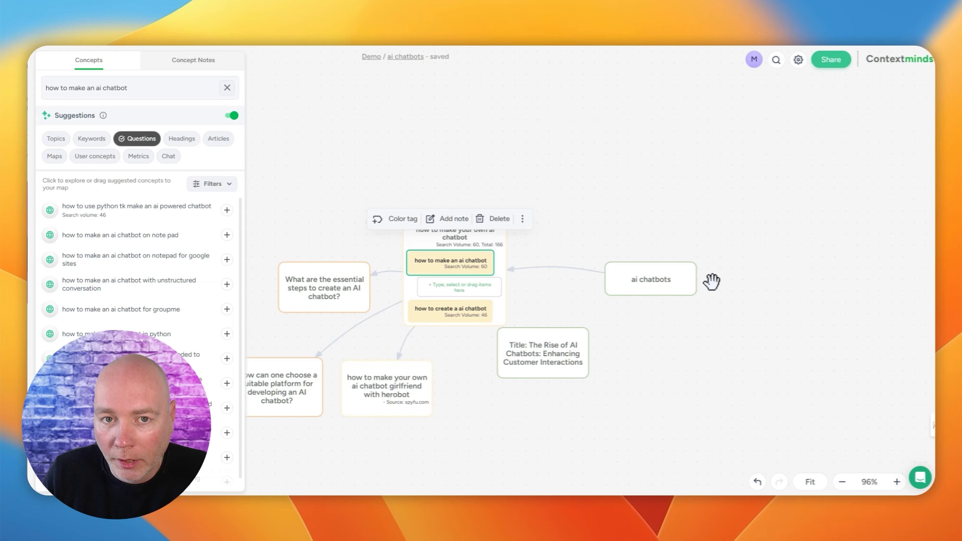
- Add a 'customer service chatbot' child node under ai chatbots and select it
{"action": "left_click", "coordinate": [675, 280]}
{"action": "left_click", "coordinate": [708, 278]}
{"action": "type", "text": "custome"}
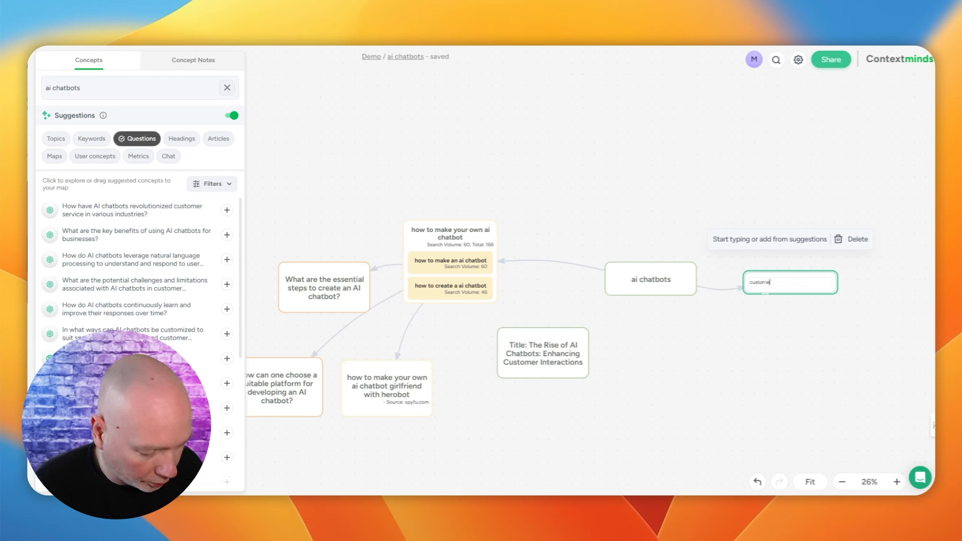
{"action": "type", "text": "r service chat"}
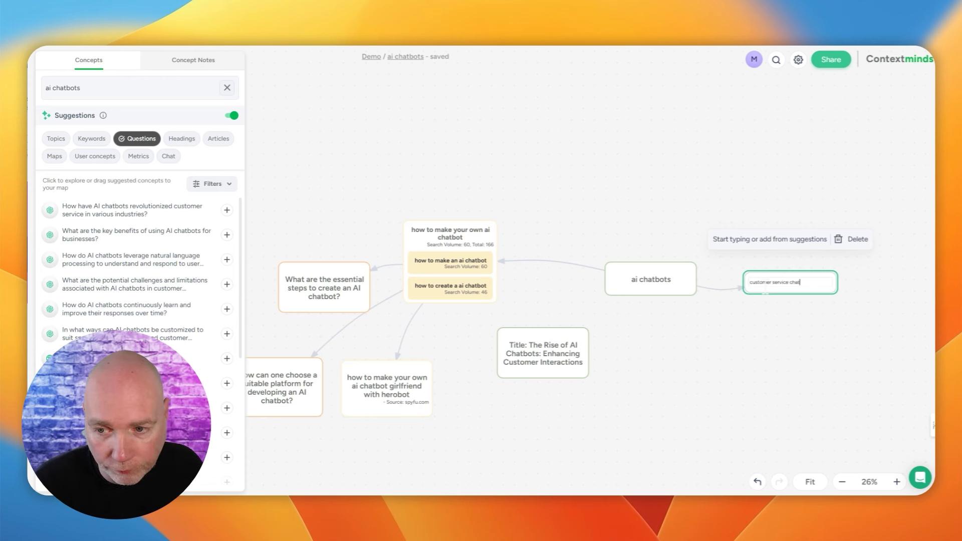
{"action": "type", "text": "bot"}
{"action": "key", "text": "Return"}
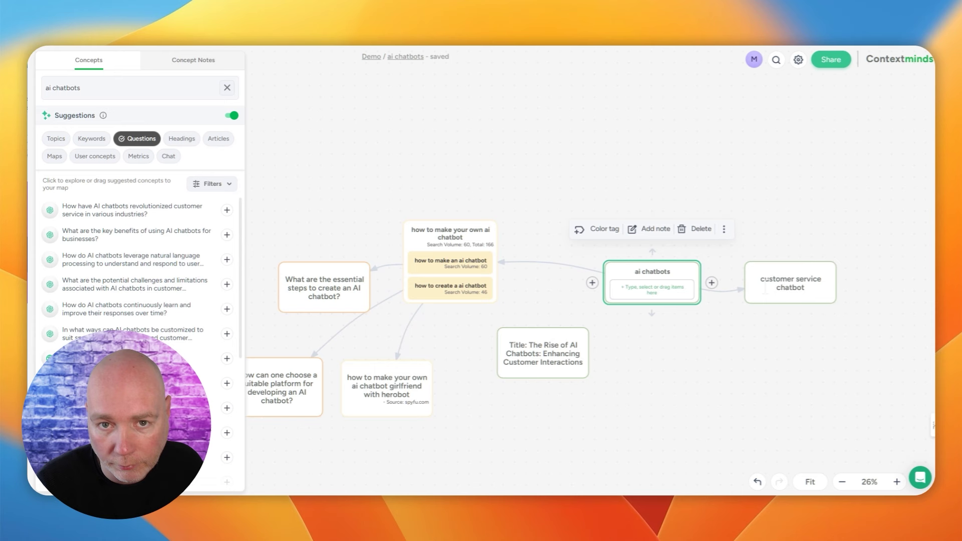
{"action": "left_click", "coordinate": [785, 320]}
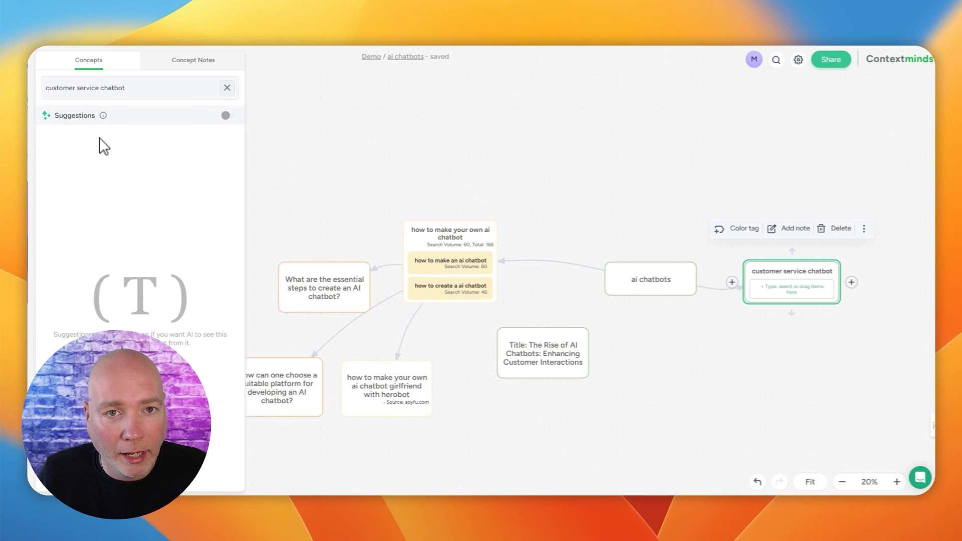
- Turn on suggestions for customer service chatbot and open articles for 'how common are chatbots in customer service'
{"action": "left_click", "coordinate": [227, 117]}
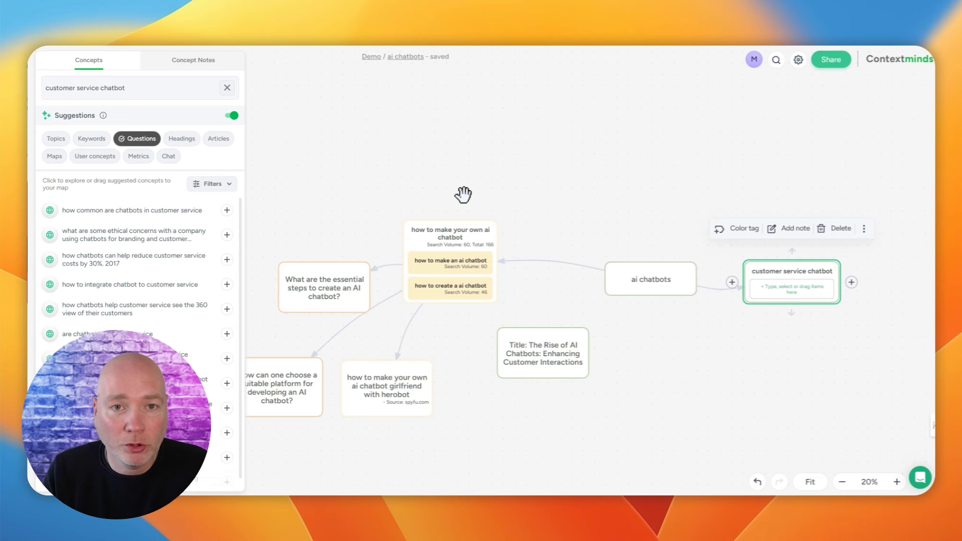
{"action": "scroll", "coordinate": [461, 193], "scroll_direction": "down", "scroll_amount": 2}
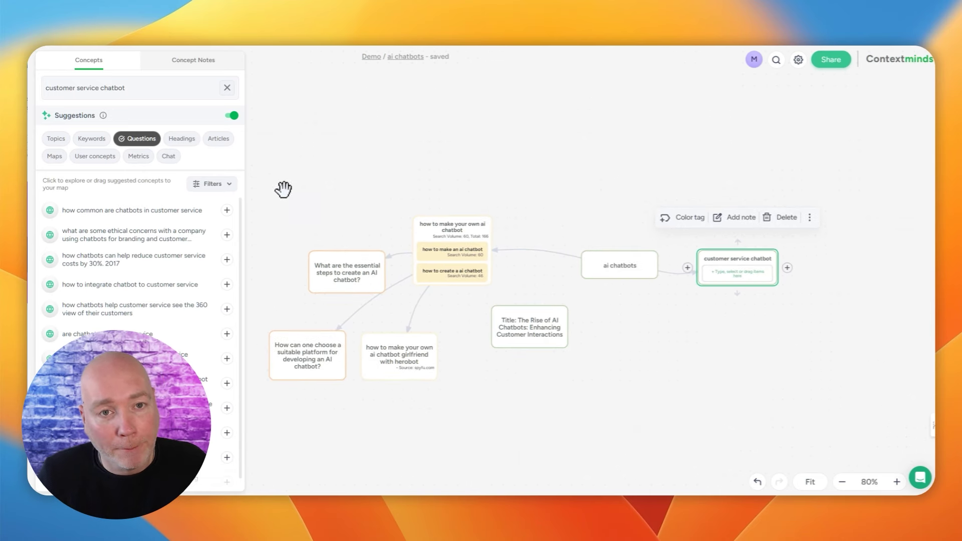
{"action": "left_click", "coordinate": [97, 212]}
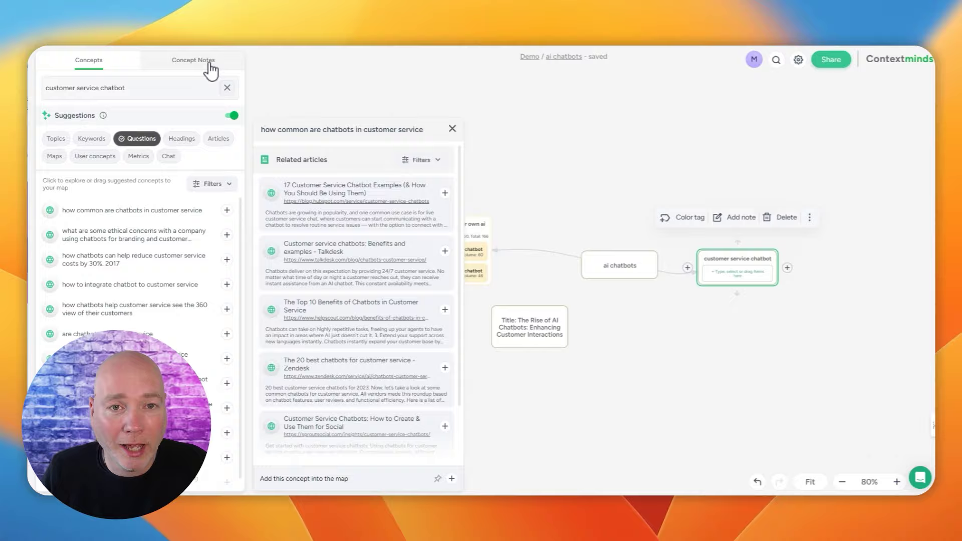
- Switch the left panel to Concept Notes and place the cursor in the note editor
{"action": "left_click", "coordinate": [331, 86]}
{"action": "left_click", "coordinate": [68, 288]}
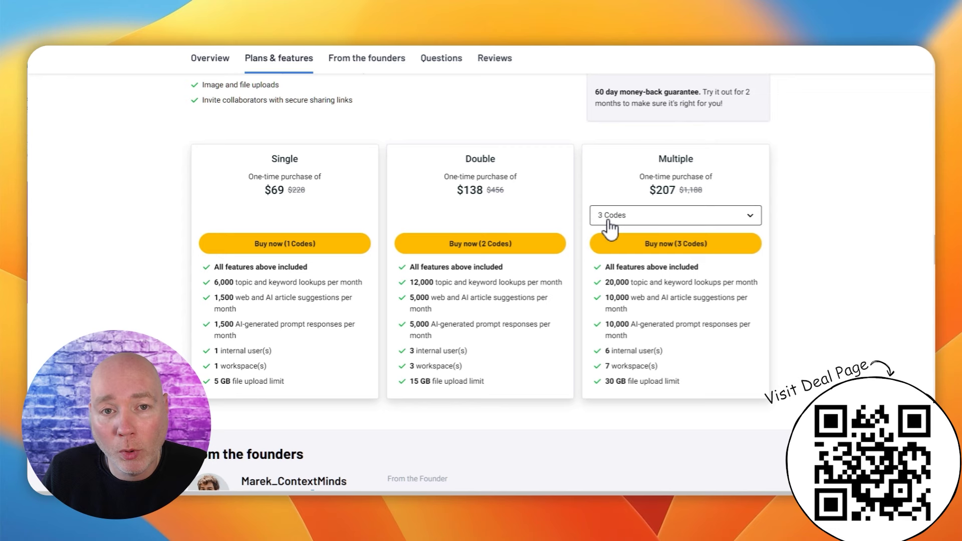
- Choose 5 Codes on the Multiple pricing card, showing $345 with unlimited features
{"action": "left_click", "coordinate": [639, 217]}
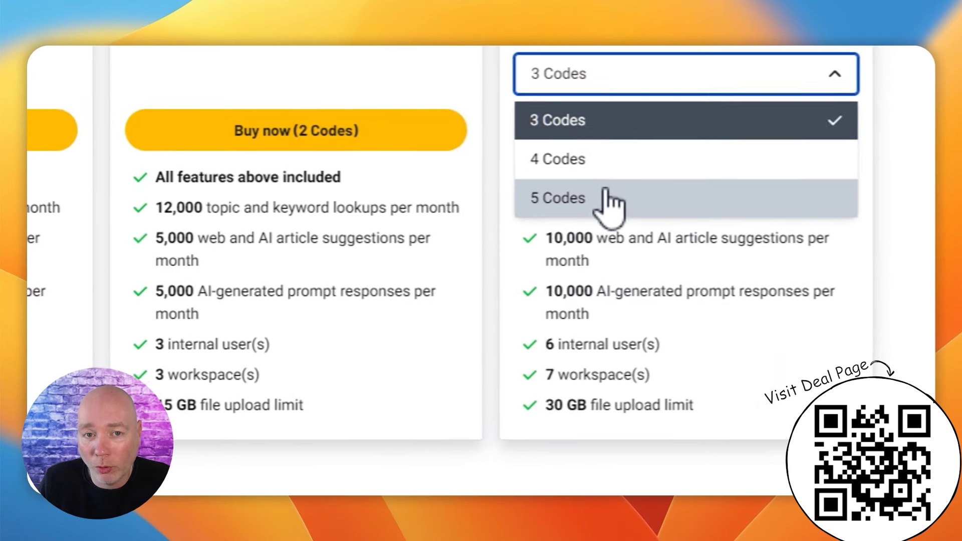
{"action": "left_click", "coordinate": [636, 278]}
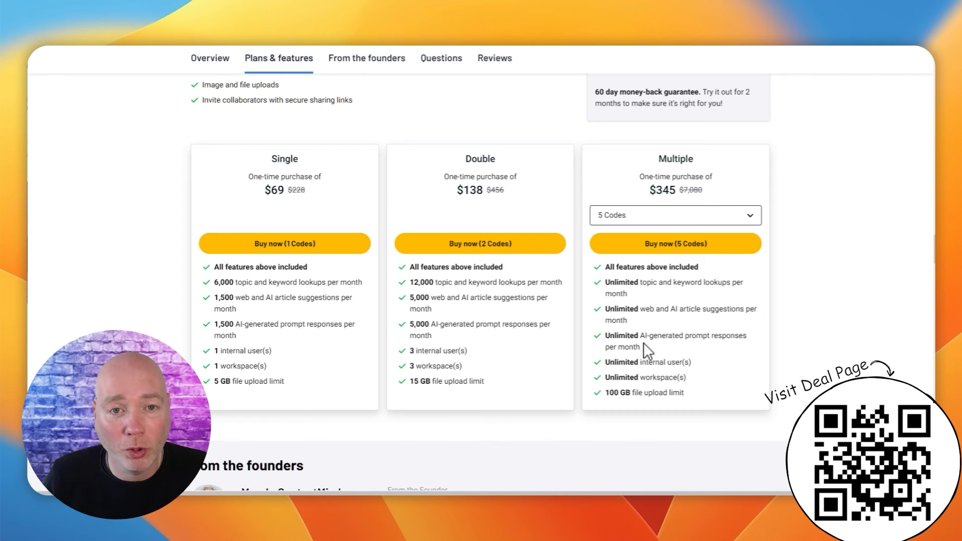
{"action": "scroll", "coordinate": [643, 343], "scroll_direction": "down", "scroll_amount": 8}
{"action": "scroll", "coordinate": [580, 320], "scroll_direction": "down", "scroll_amount": 4}
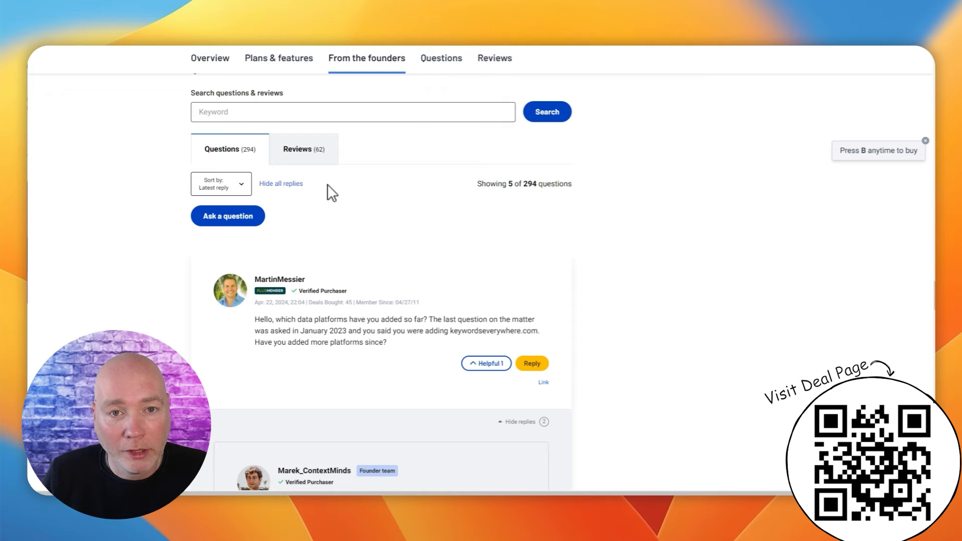
{"action": "left_click", "coordinate": [304, 150]}
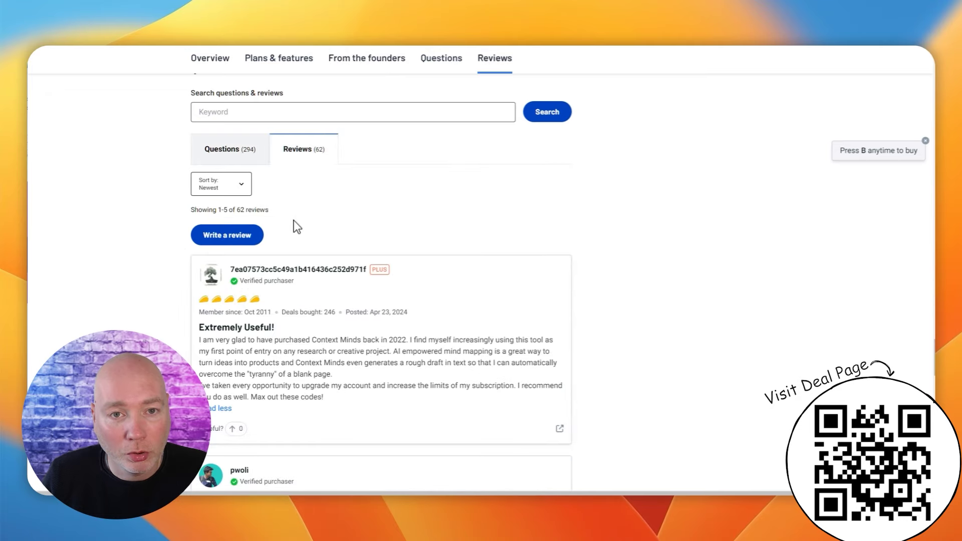
{"action": "scroll", "coordinate": [338, 254], "scroll_direction": "down", "scroll_amount": 4}
{"action": "scroll", "coordinate": [511, 247], "scroll_direction": "down", "scroll_amount": 3}
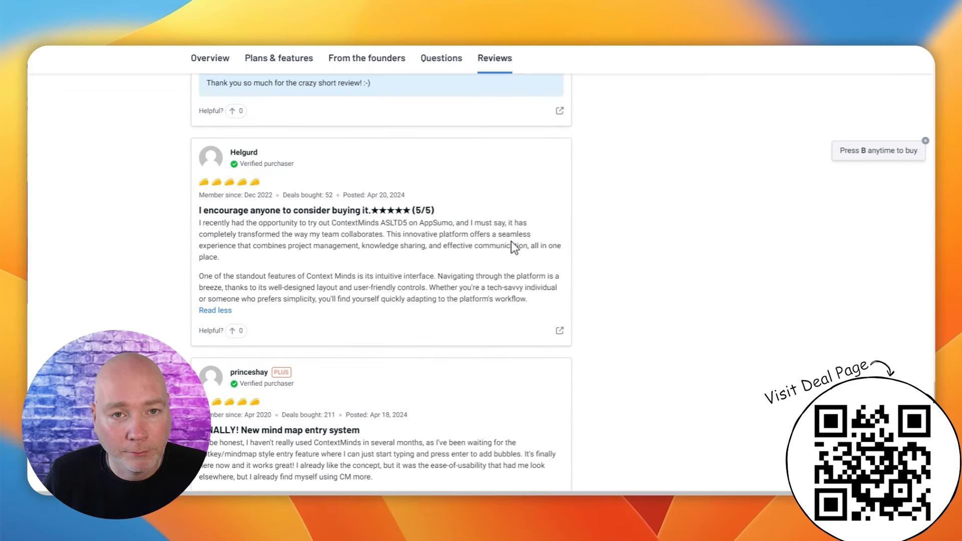
{"action": "scroll", "coordinate": [511, 241], "scroll_direction": "down", "scroll_amount": 3}
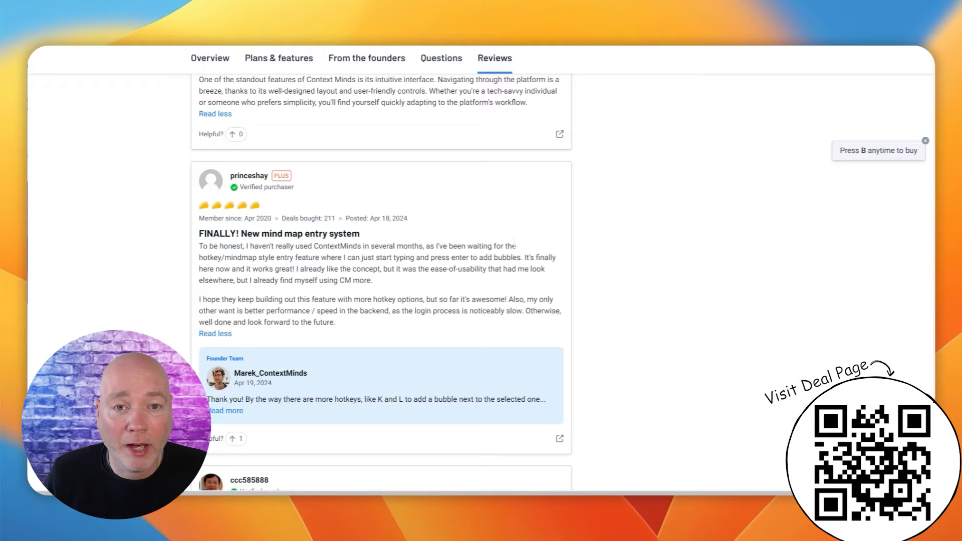
{"action": "scroll", "coordinate": [511, 242], "scroll_direction": "down", "scroll_amount": 2}
{"action": "scroll", "coordinate": [381, 284], "scroll_direction": "down", "scroll_amount": 3}
{"action": "scroll", "coordinate": [381, 283], "scroll_direction": "down", "scroll_amount": 2}
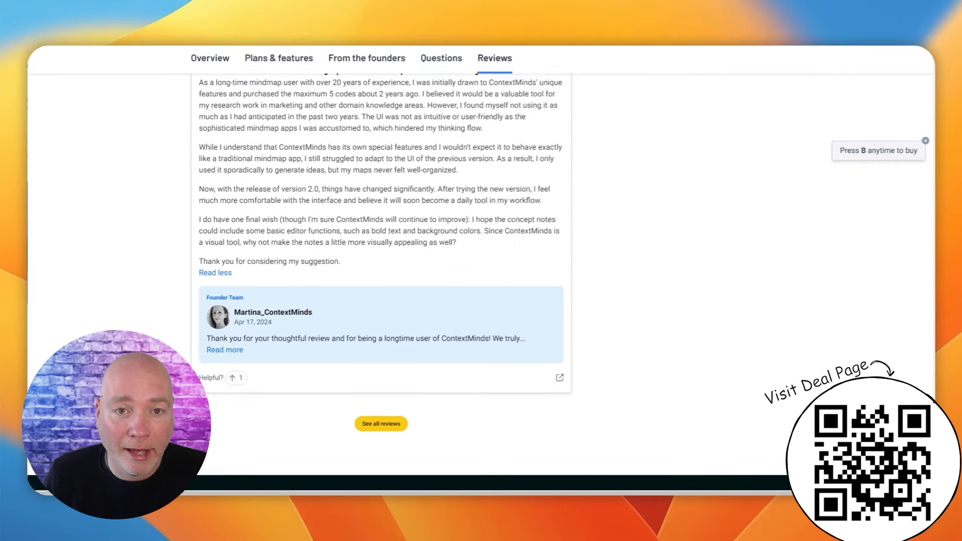
{"action": "scroll", "coordinate": [381, 283], "scroll_direction": "up", "scroll_amount": 2}
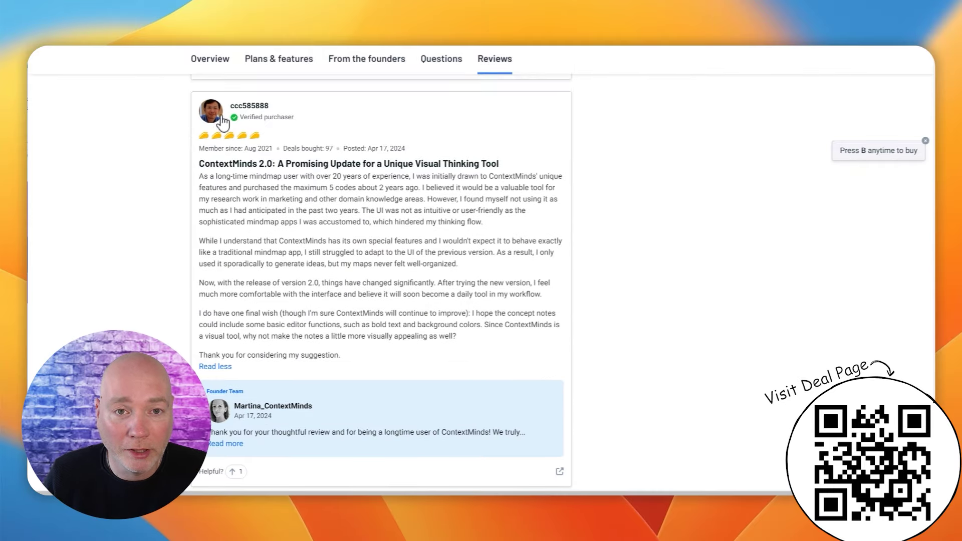
{"action": "scroll", "coordinate": [556, 278], "scroll_direction": "up", "scroll_amount": 5}
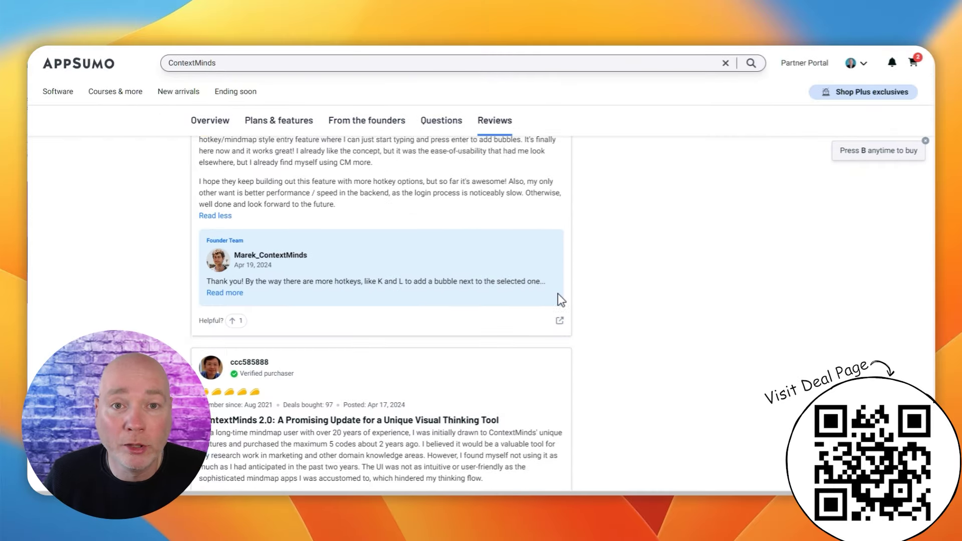
{"action": "scroll", "coordinate": [558, 295], "scroll_direction": "up", "scroll_amount": 5}
{"action": "scroll", "coordinate": [541, 301], "scroll_direction": "up", "scroll_amount": 10}
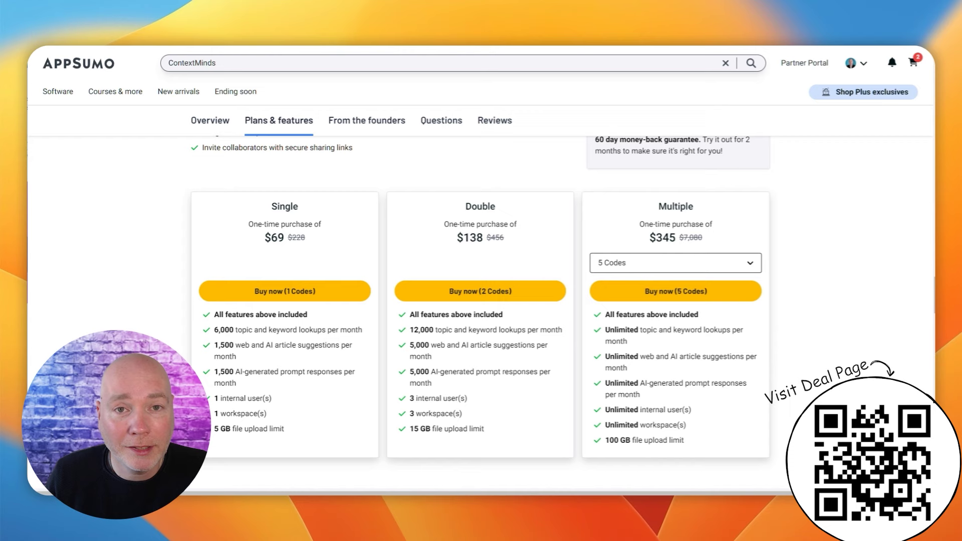